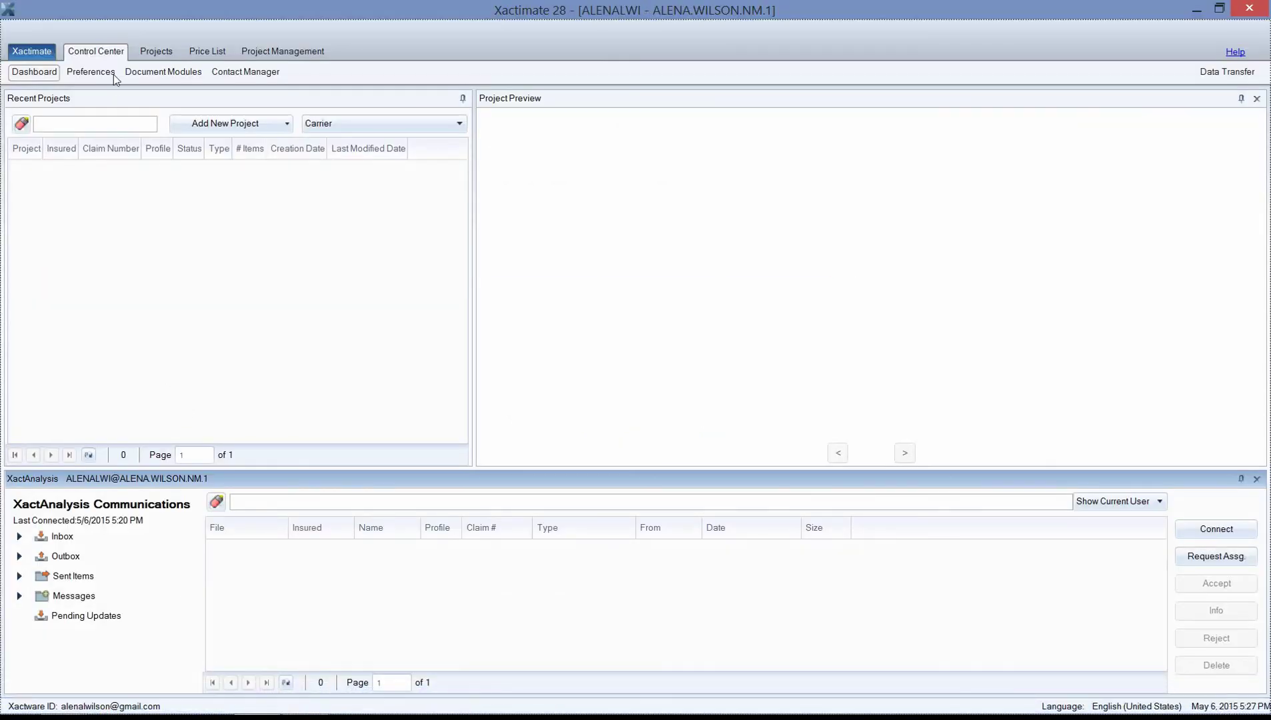
Step: Review the Xactimate Options page and reset the dashboard panel layout
left_click(44, 76)
left_click(38, 79)
left_click(107, 514)
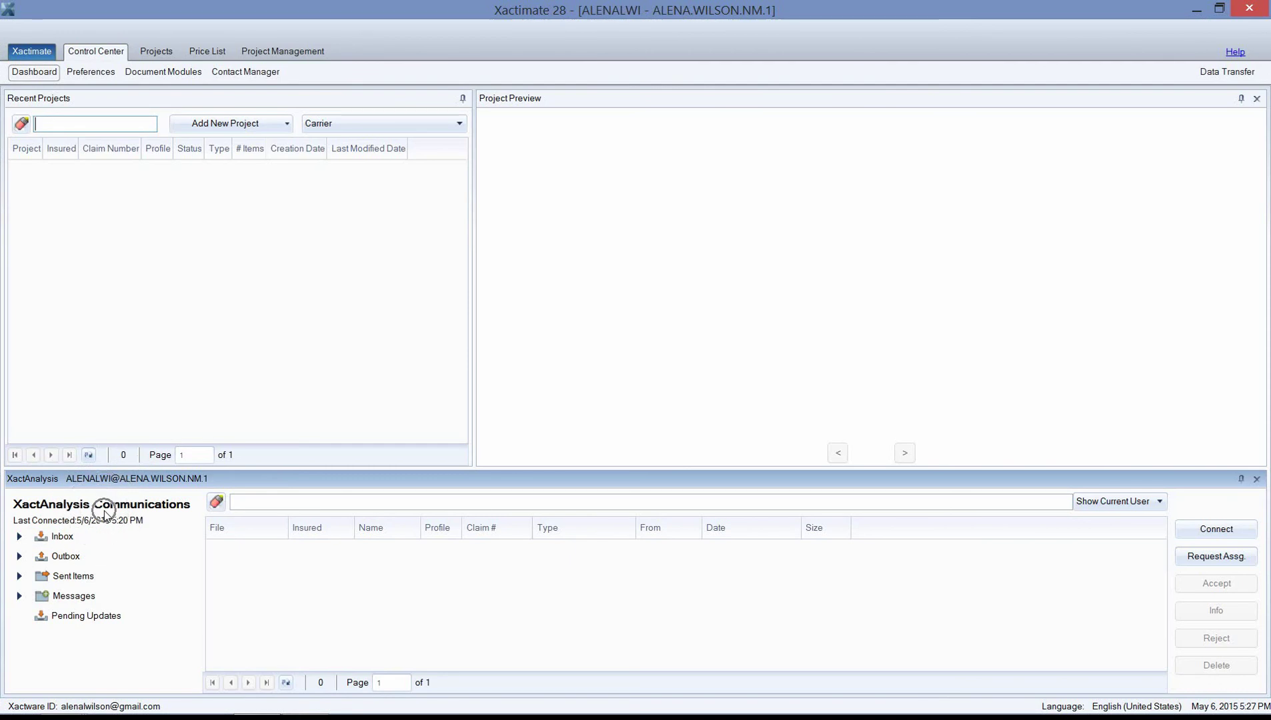
left_click(40, 54)
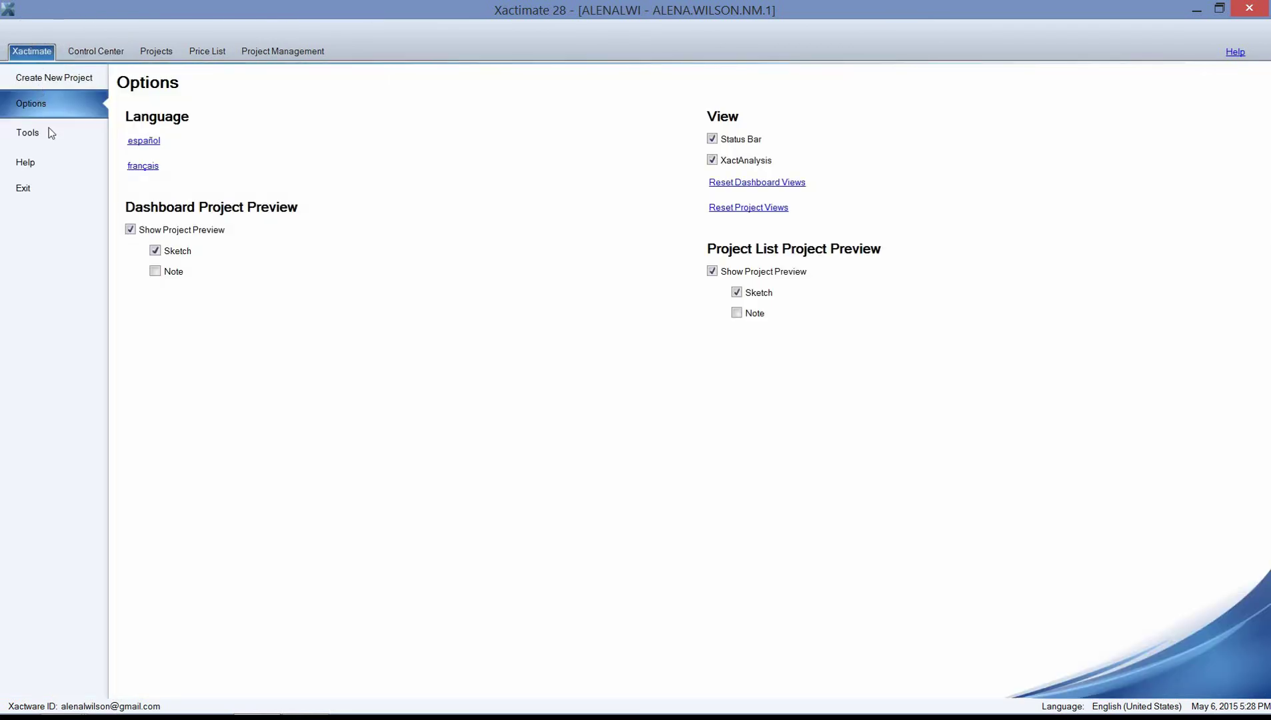
left_click(64, 103)
left_click(754, 184)
Step: Back on the Control Center dashboard, connect to XactAnalysis to download new assignments
left_click(106, 57)
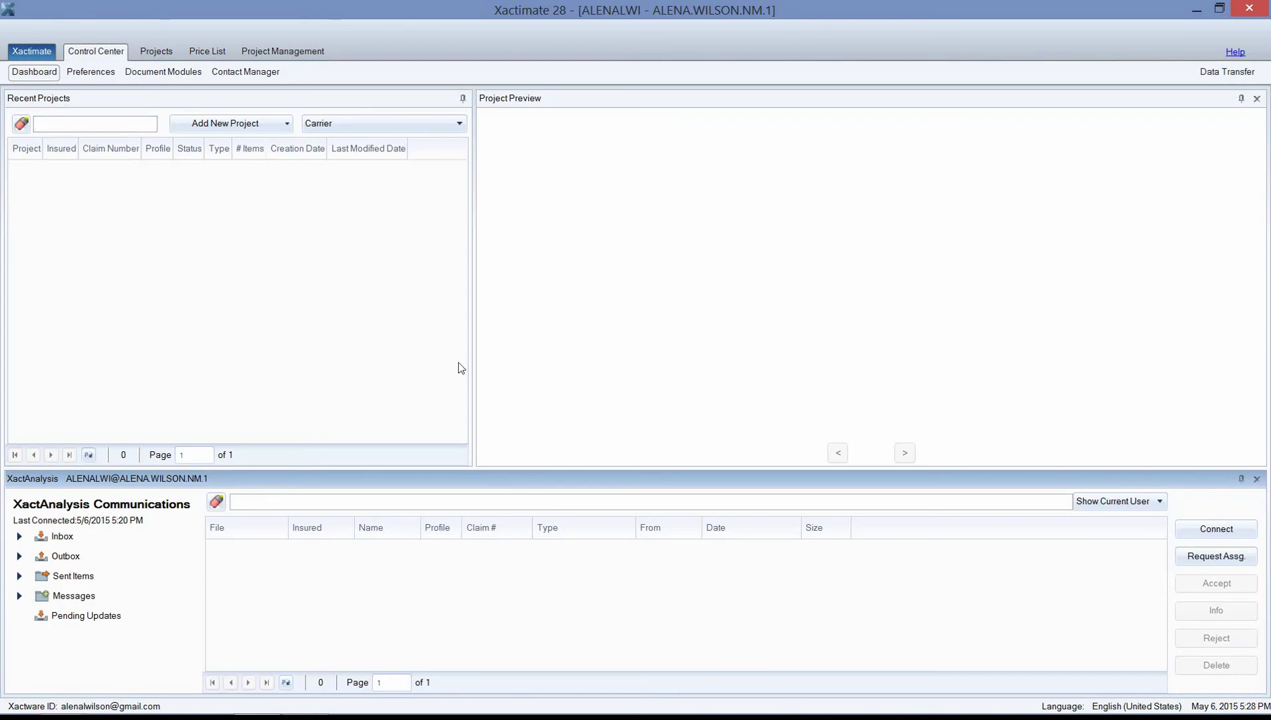
left_click(134, 513)
left_click(1217, 537)
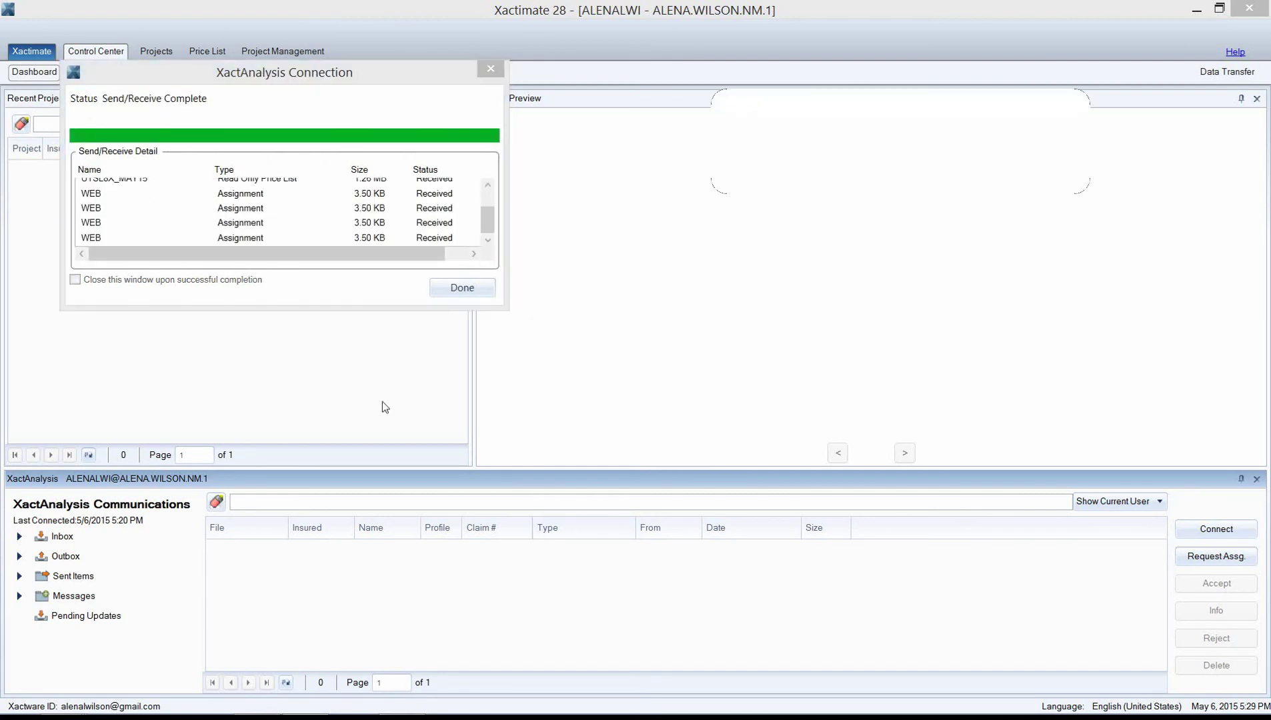
Step: Dismiss the send/receive summary, expand the Inbox and widen its From column
left_click(464, 291)
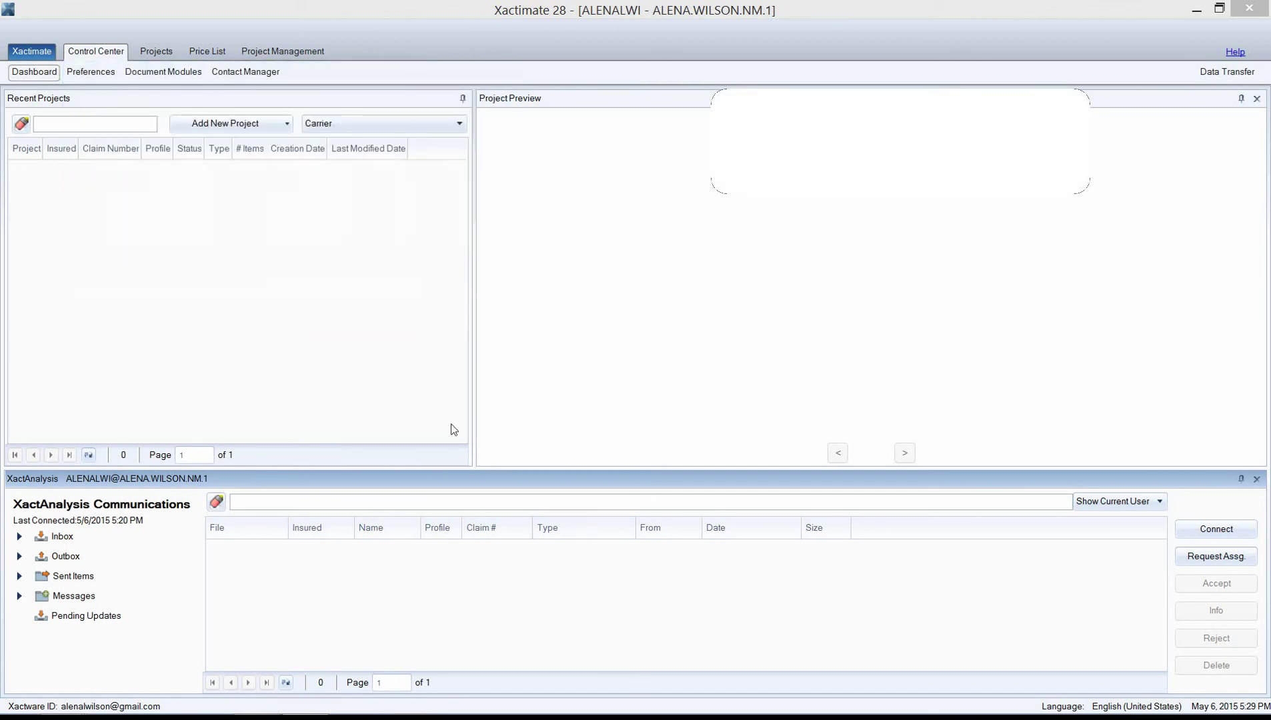
double_click(61, 537)
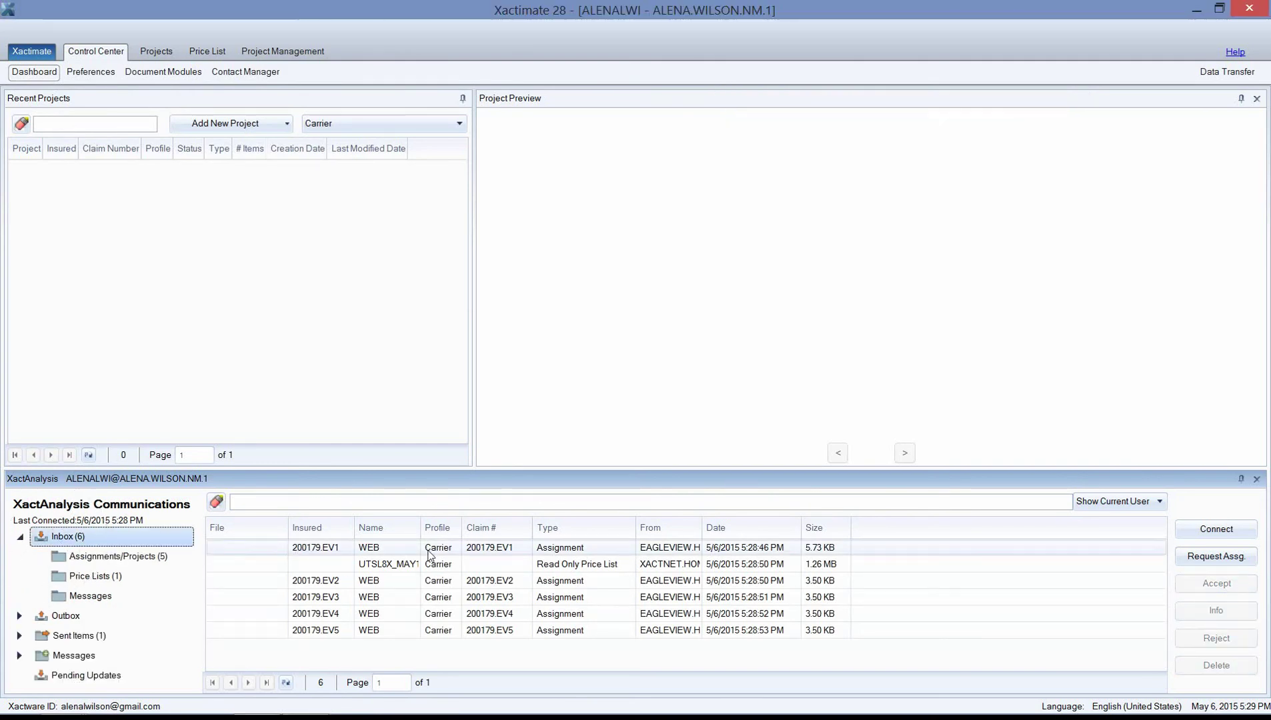
left_click_drag(701, 528, 793, 537)
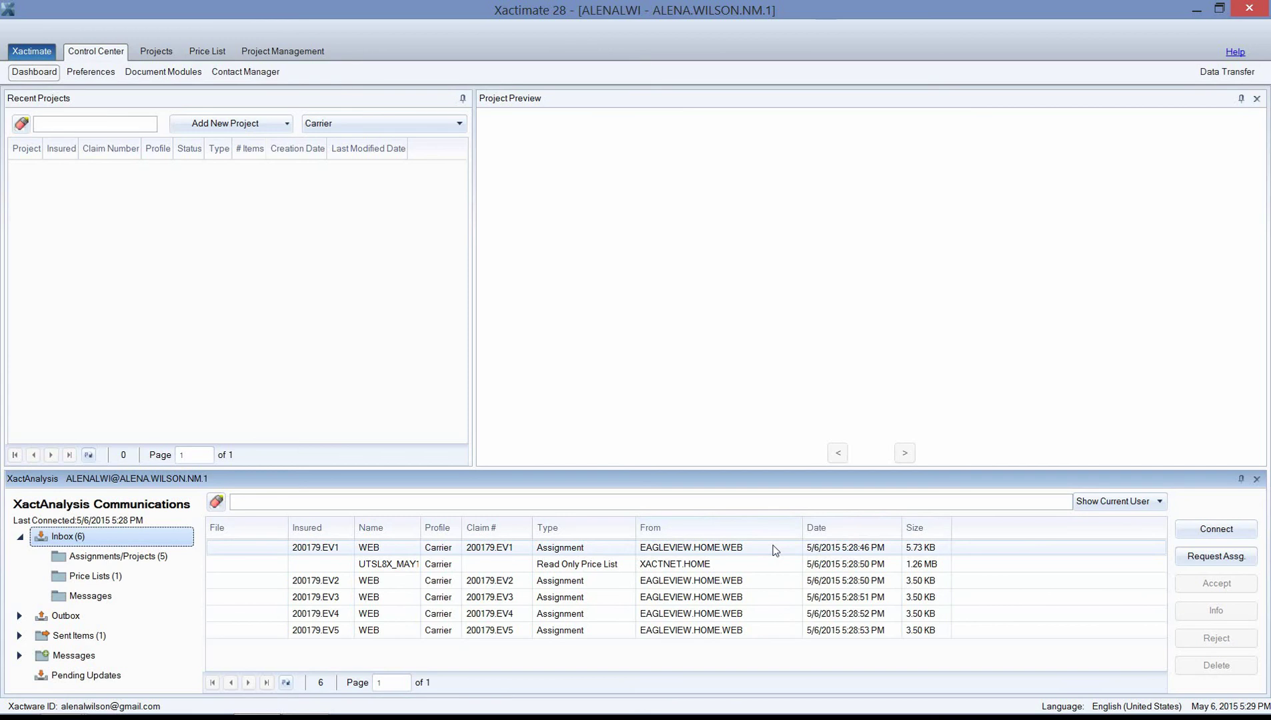
left_click(775, 550)
key("ctrl+a")
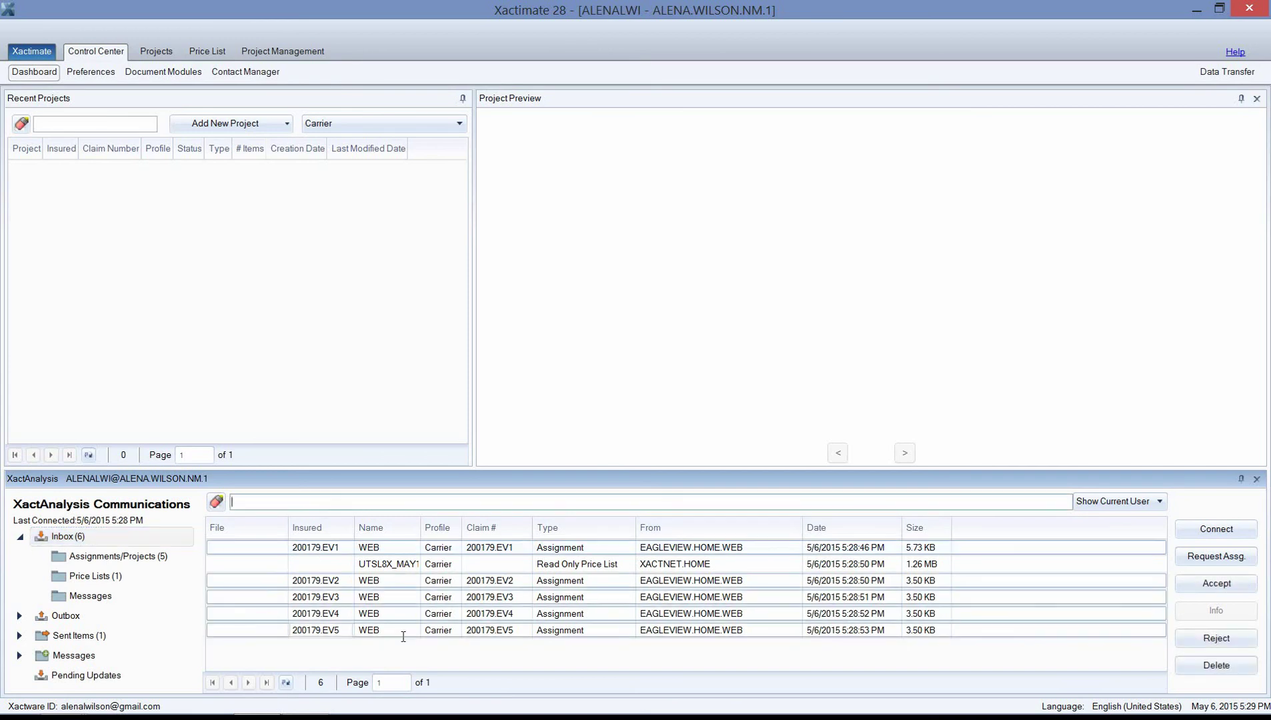
Step: Select the 200179.EV1 through EV5 assignments and accept them
left_click(266, 550)
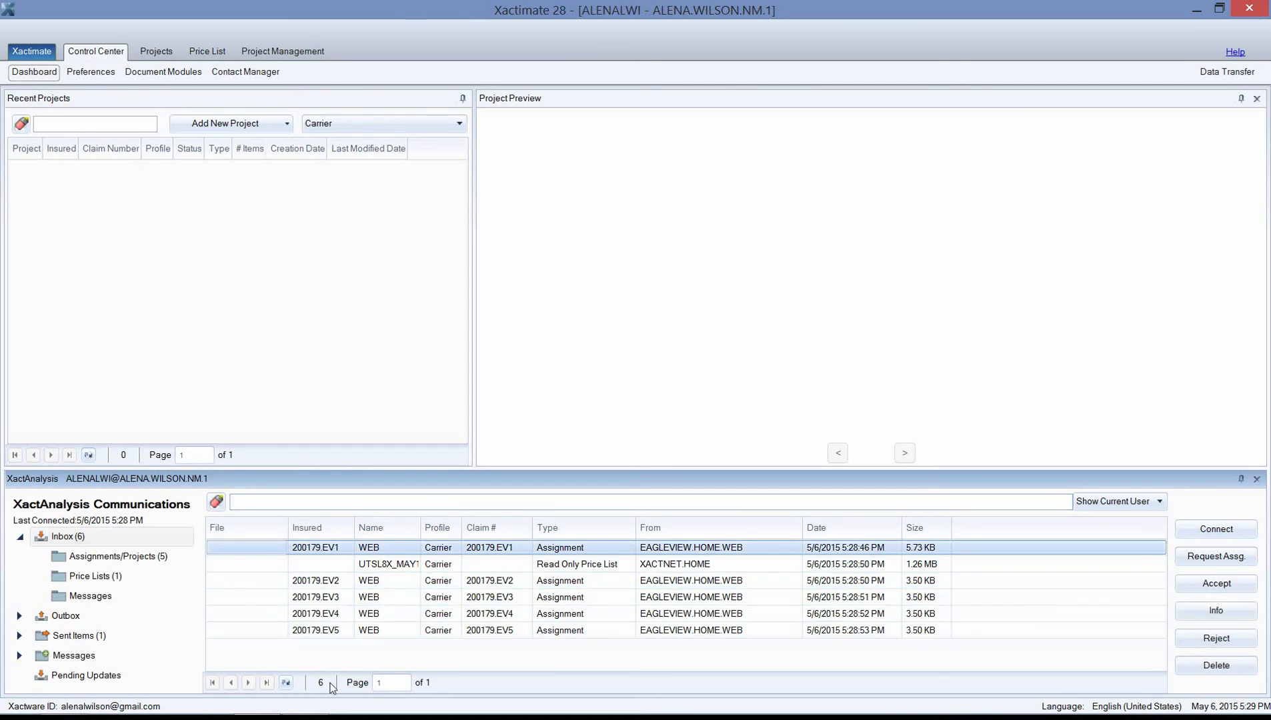
left_click(273, 581, "ctrl")
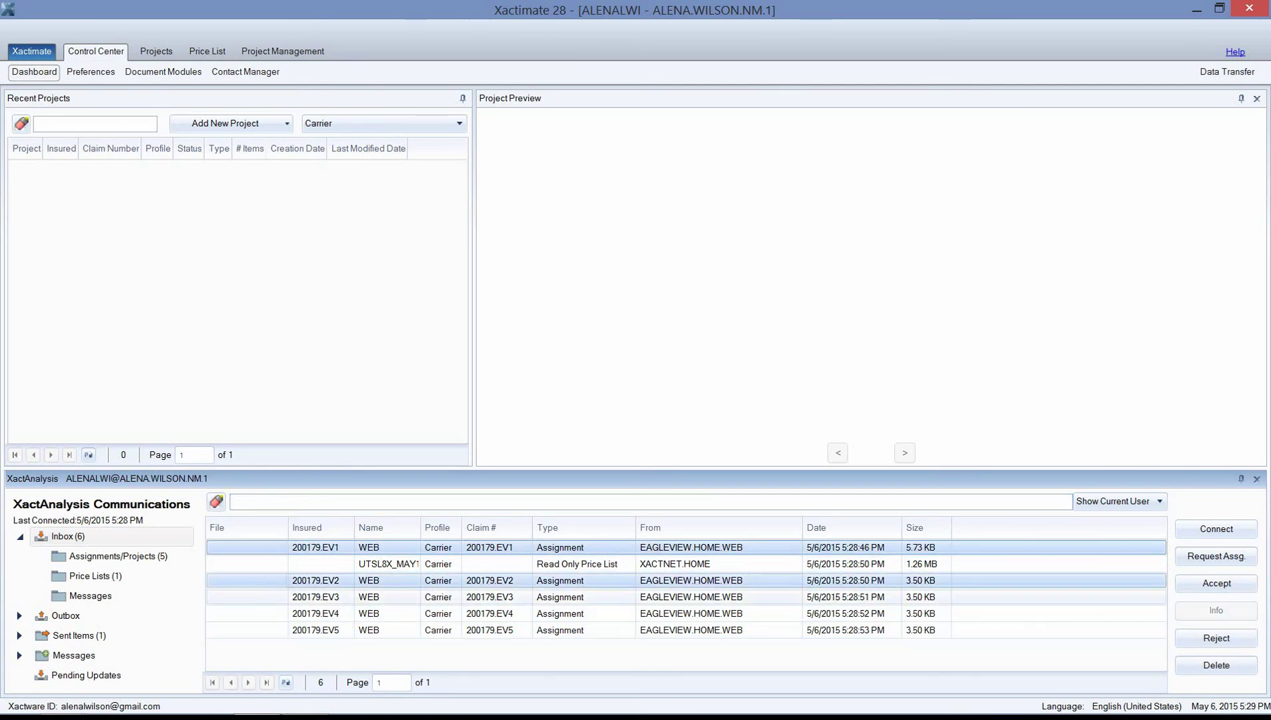
left_click(273, 597, "ctrl")
left_click(269, 613, "ctrl")
left_click(265, 630, "ctrl")
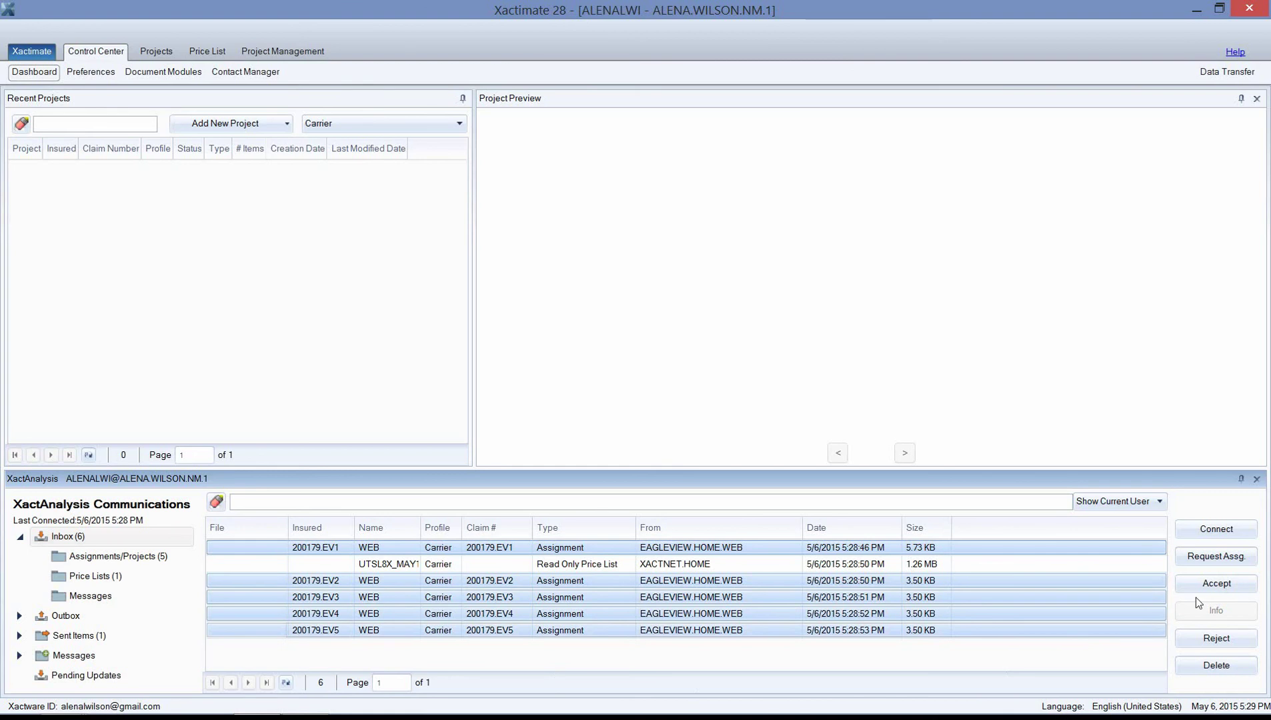
left_click(1225, 590)
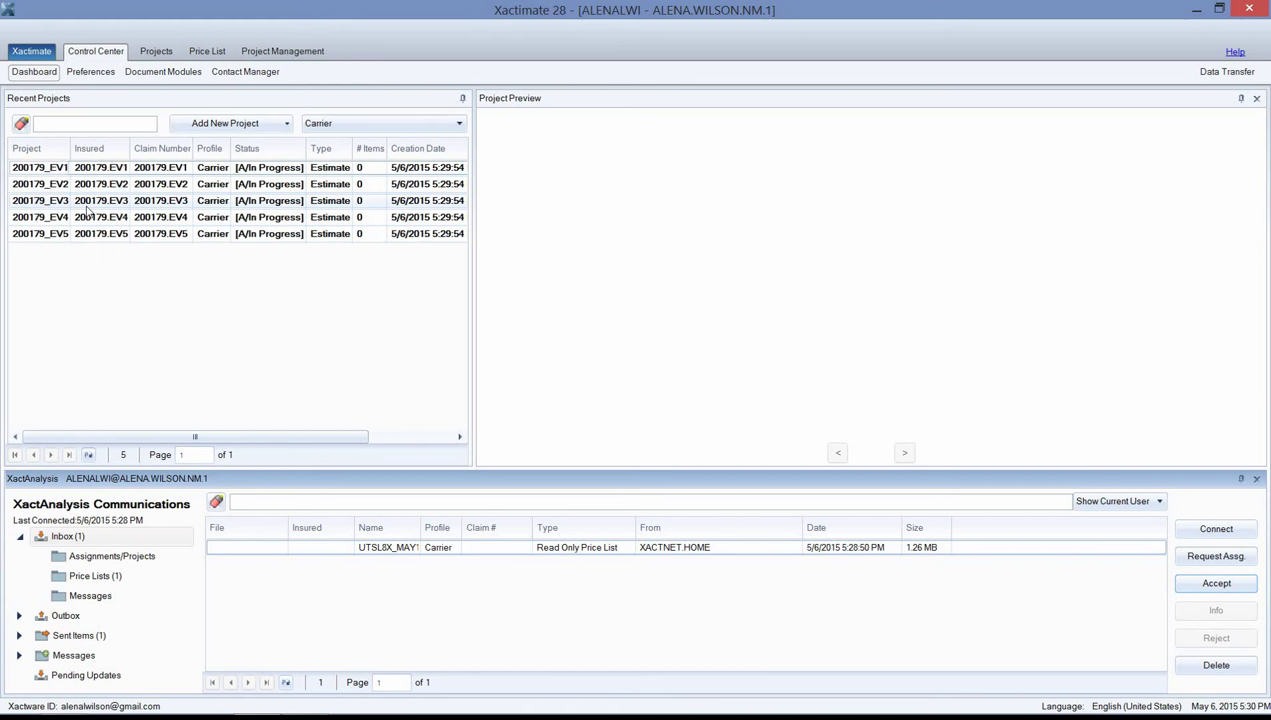
Step: Open project 200179_EV1 and import the Estimate Checkpoint price list
double_click(52, 174)
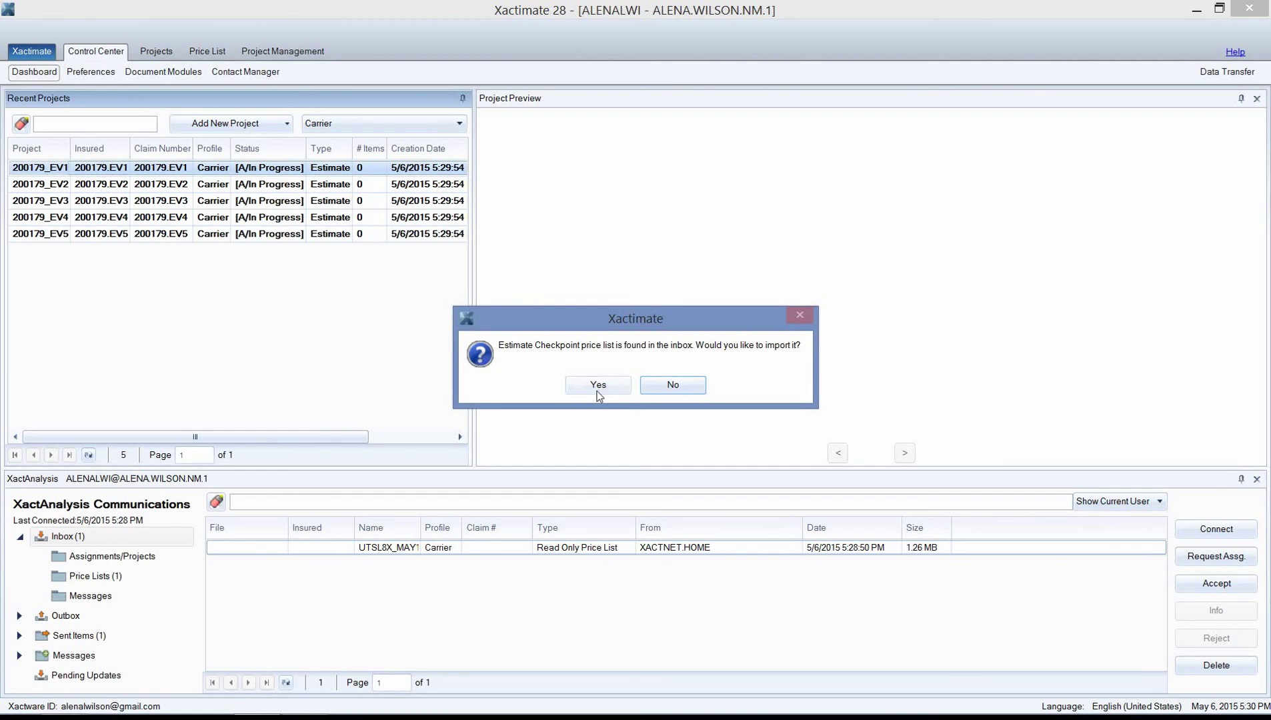
key("y")
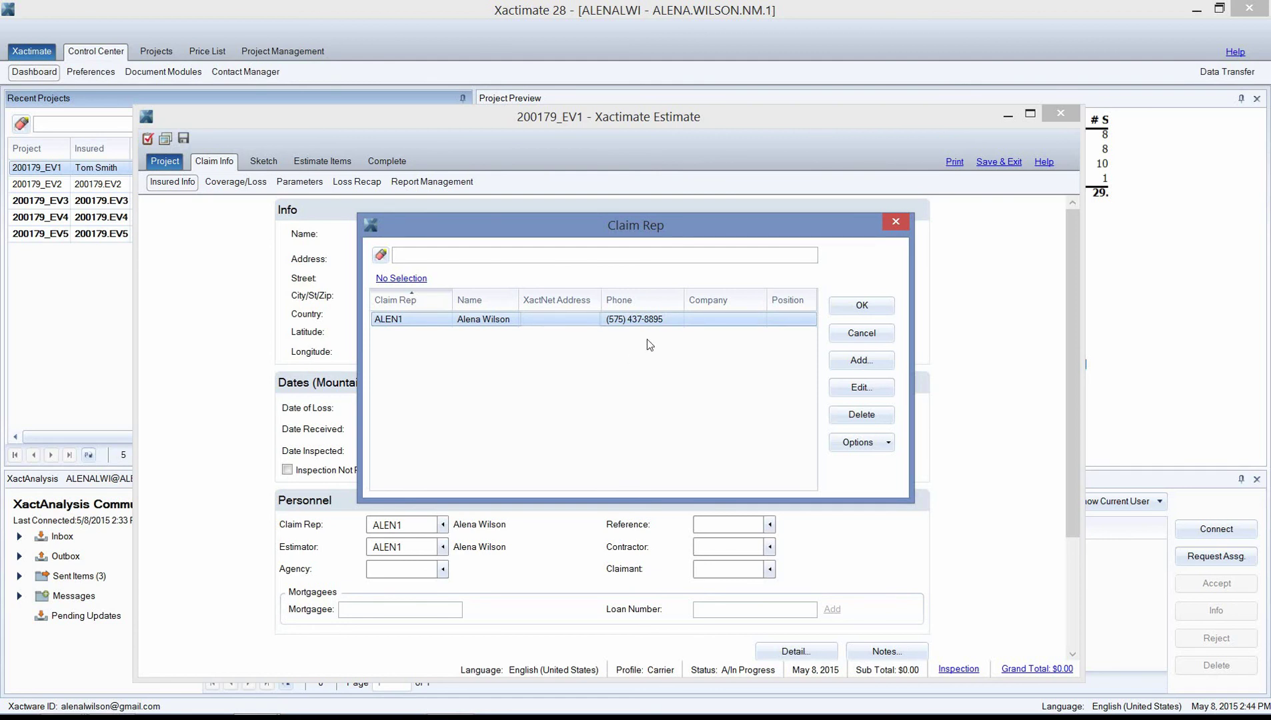
Step: Keep ALEN1 as claim rep and view Coverage/Loss details for claim 789000
left_click(850, 364)
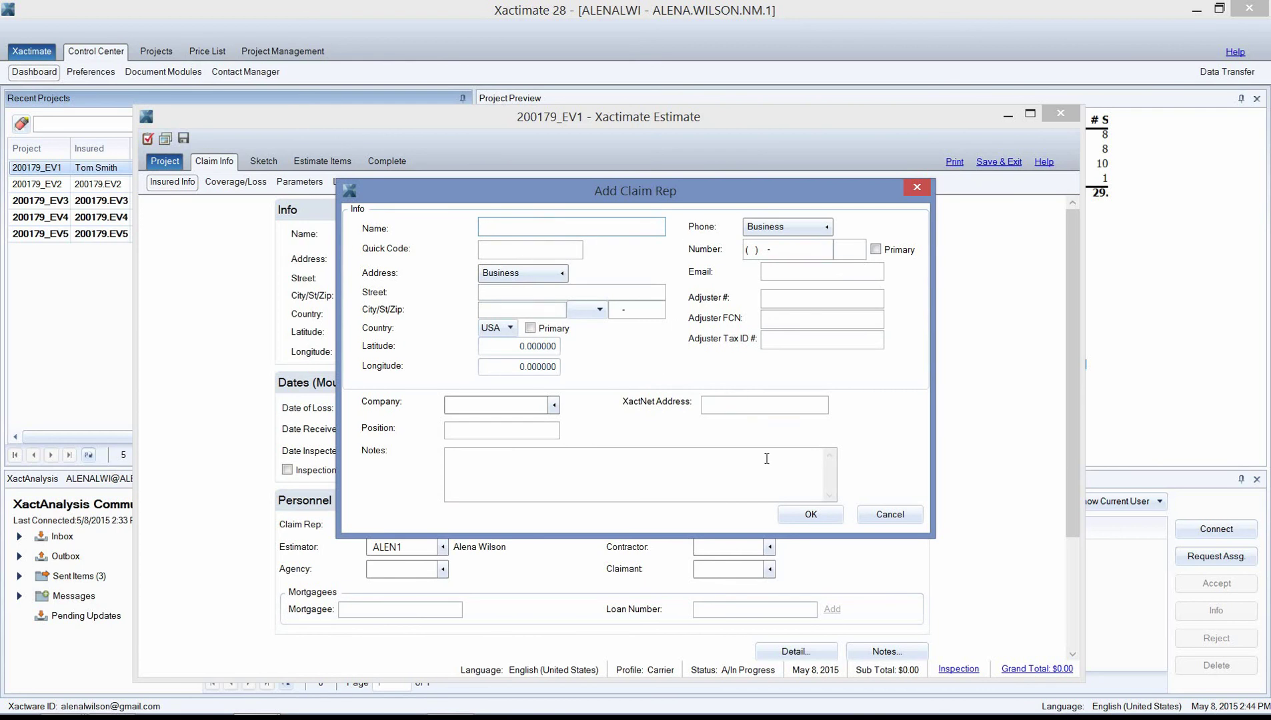
left_click(888, 516)
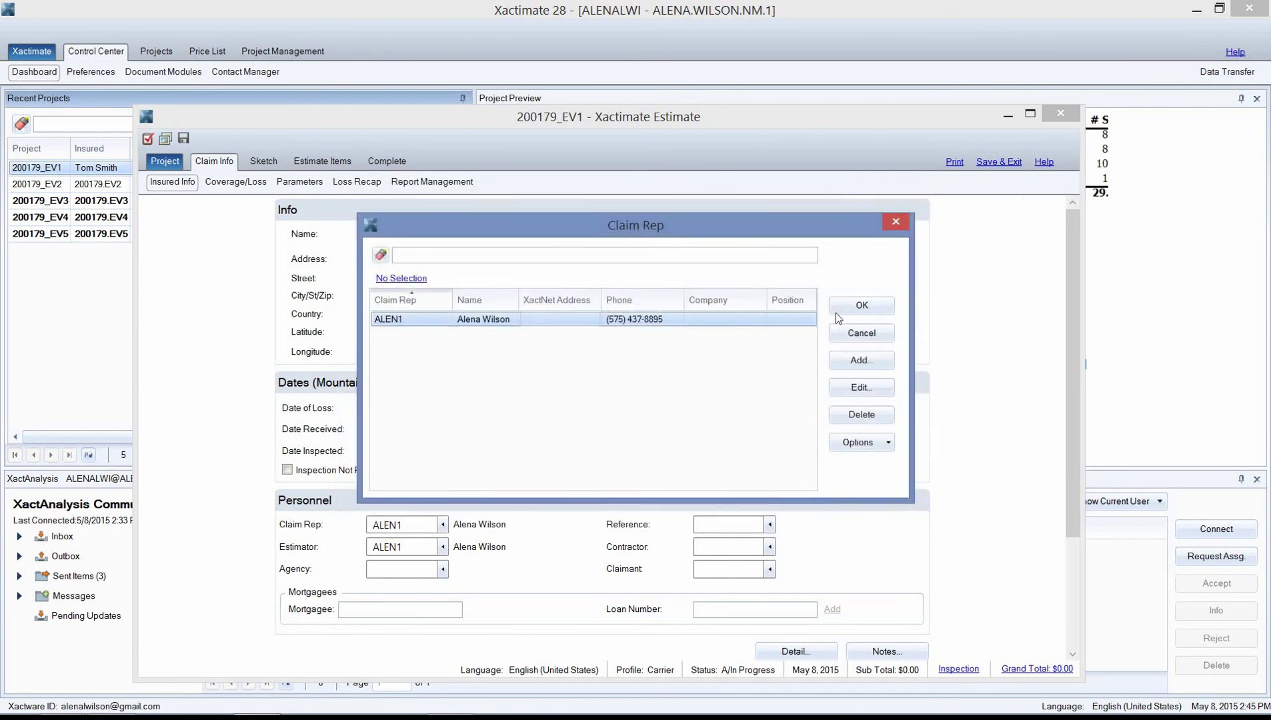
left_click(858, 308)
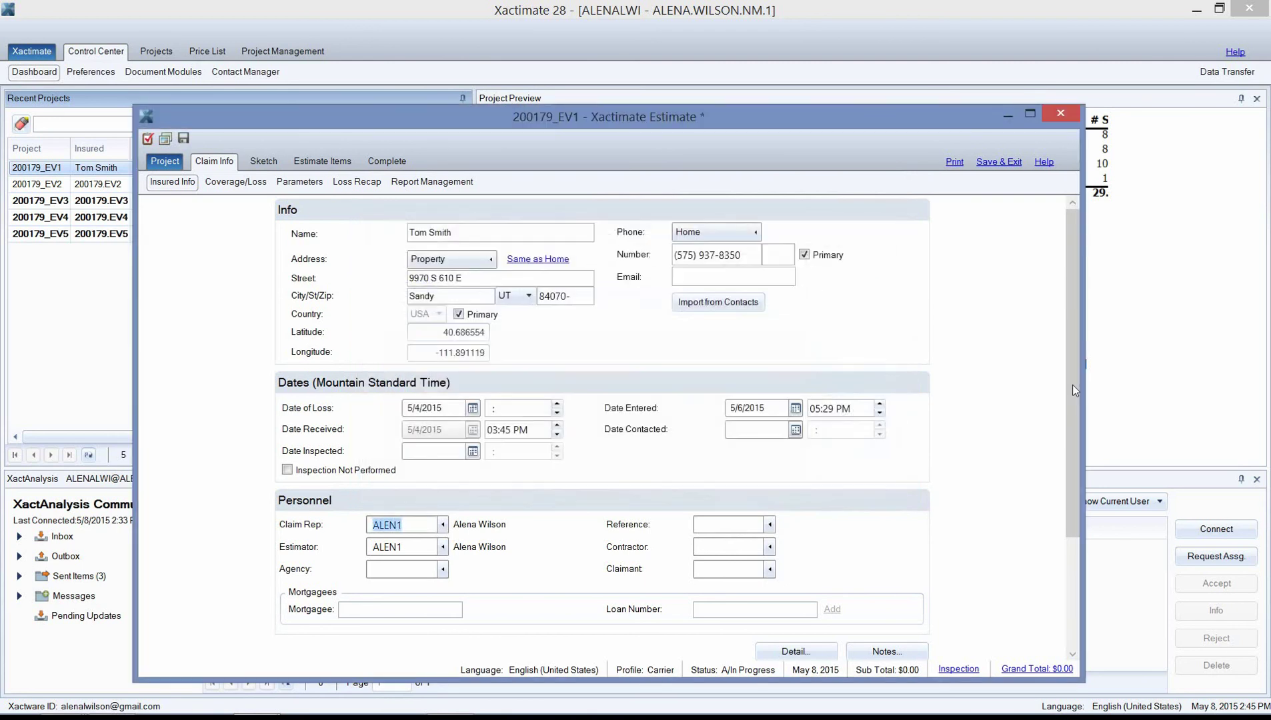
left_click(251, 187)
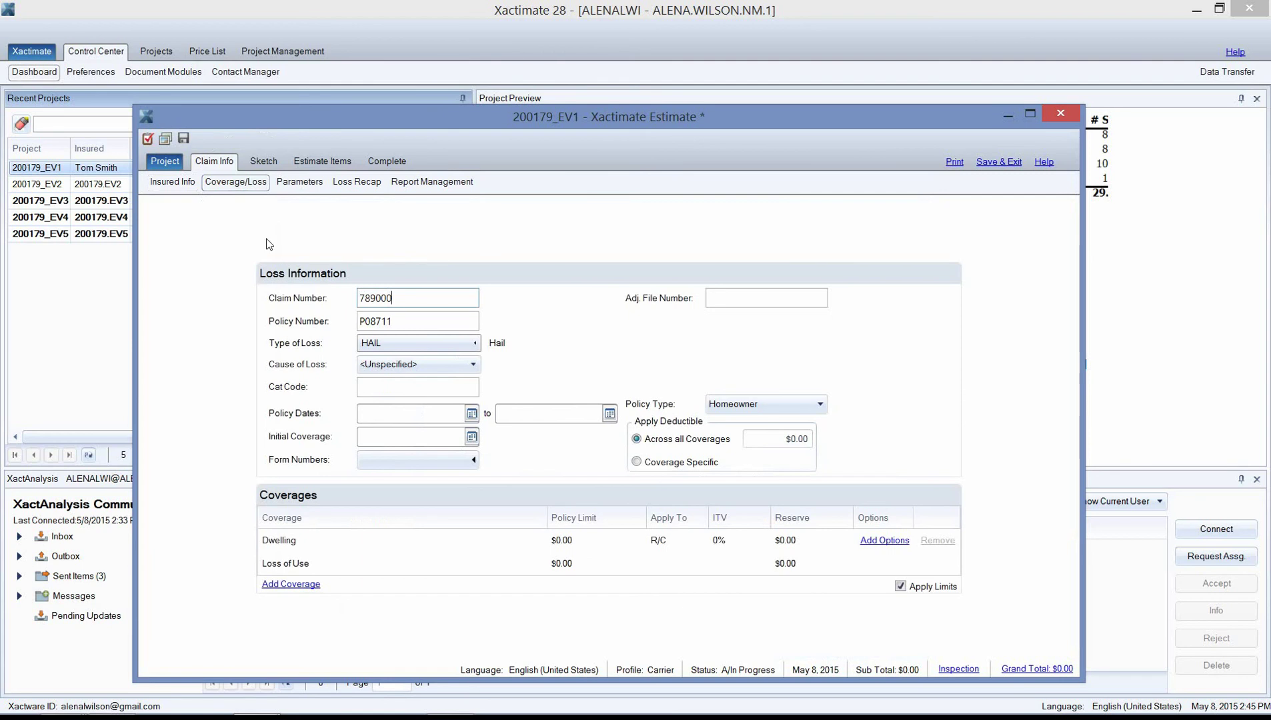
left_click(395, 305)
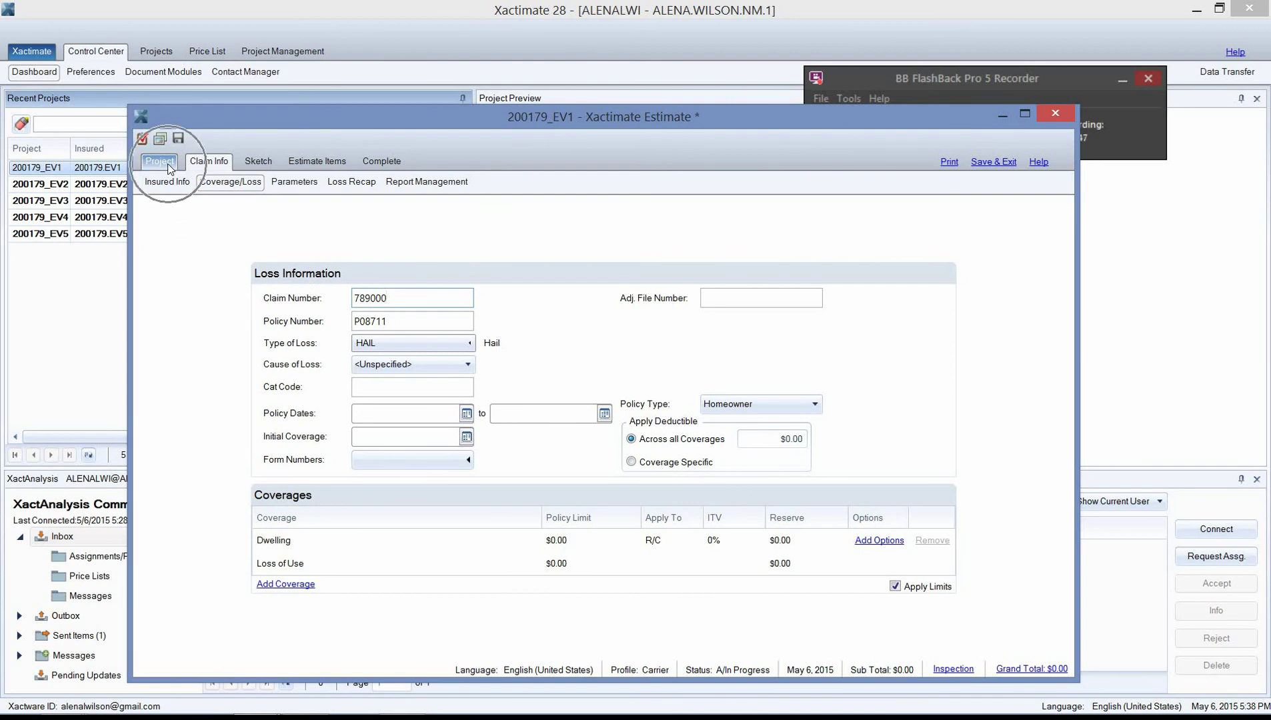
Step: Request Eagle View roof measurements with no notes and close the Succeeded message
left_click(160, 161)
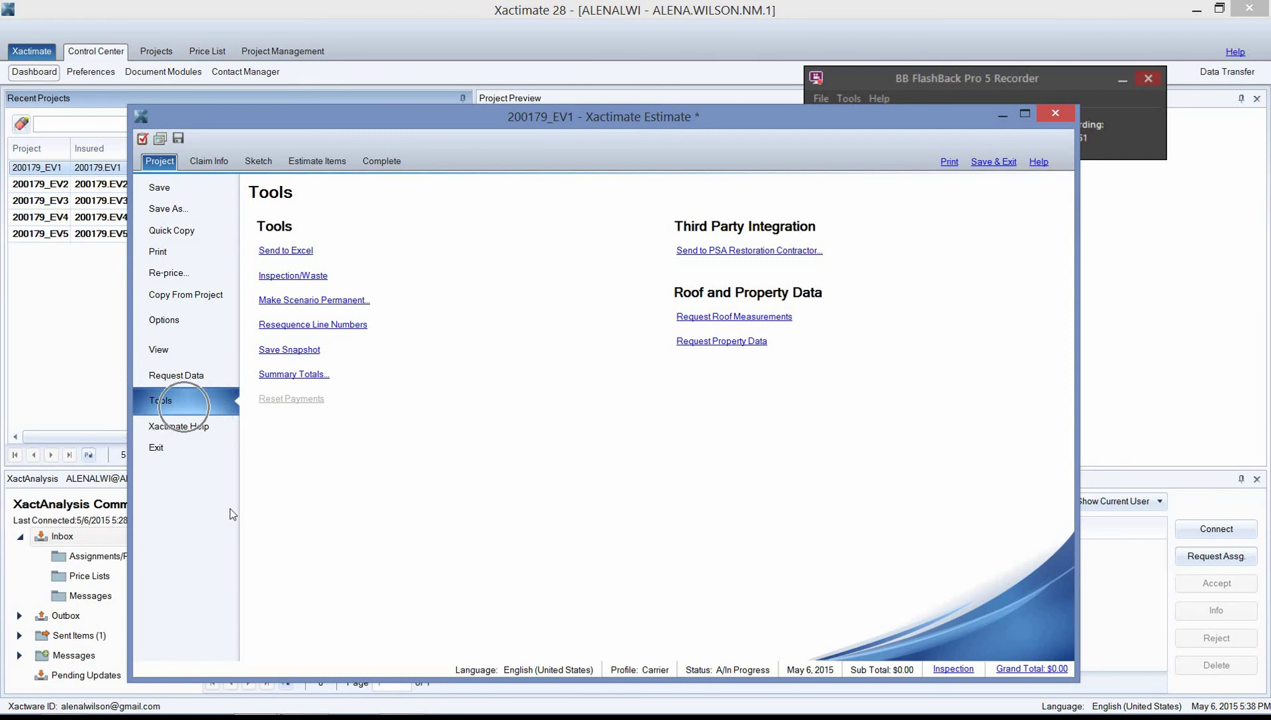
left_click(739, 317)
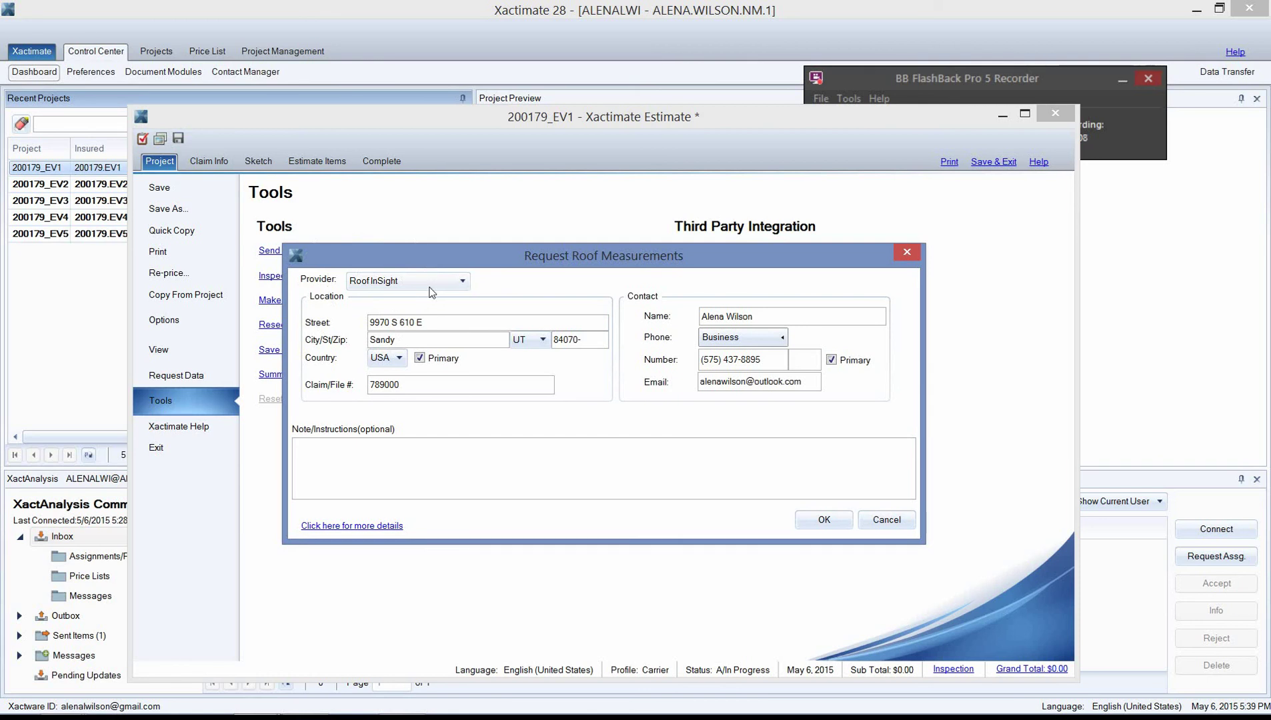
left_click(462, 282)
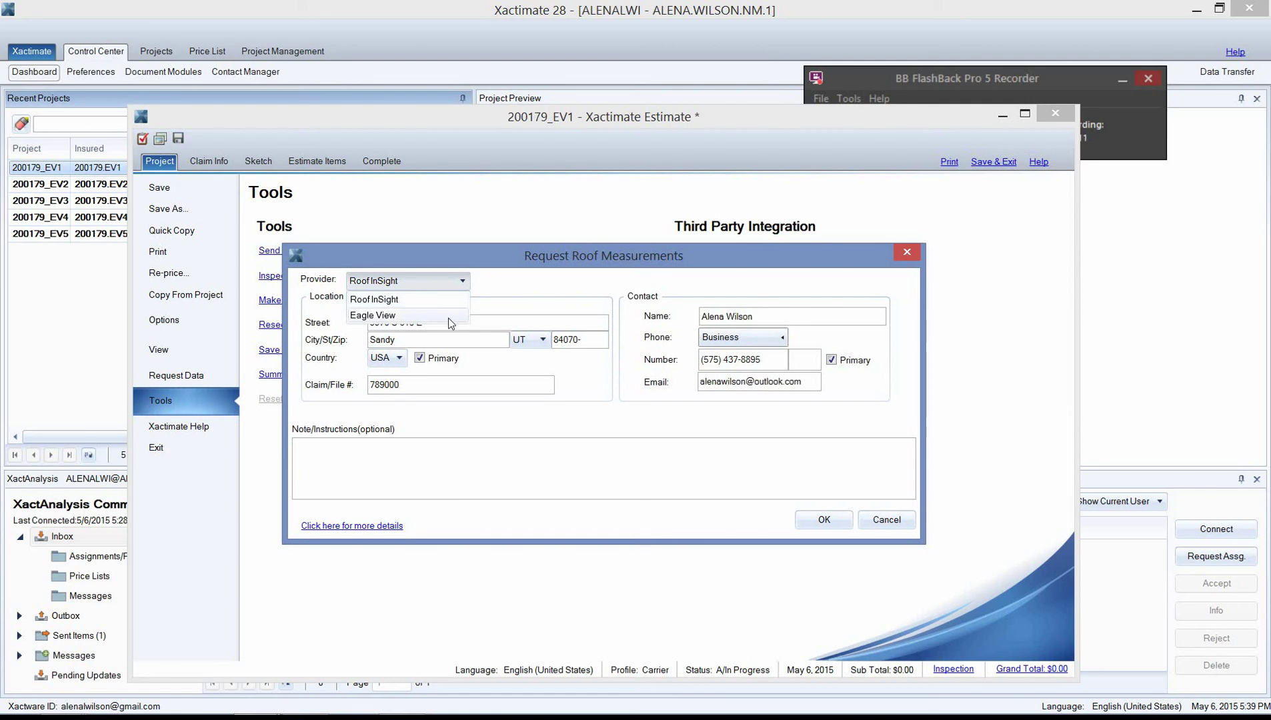
key("Return")
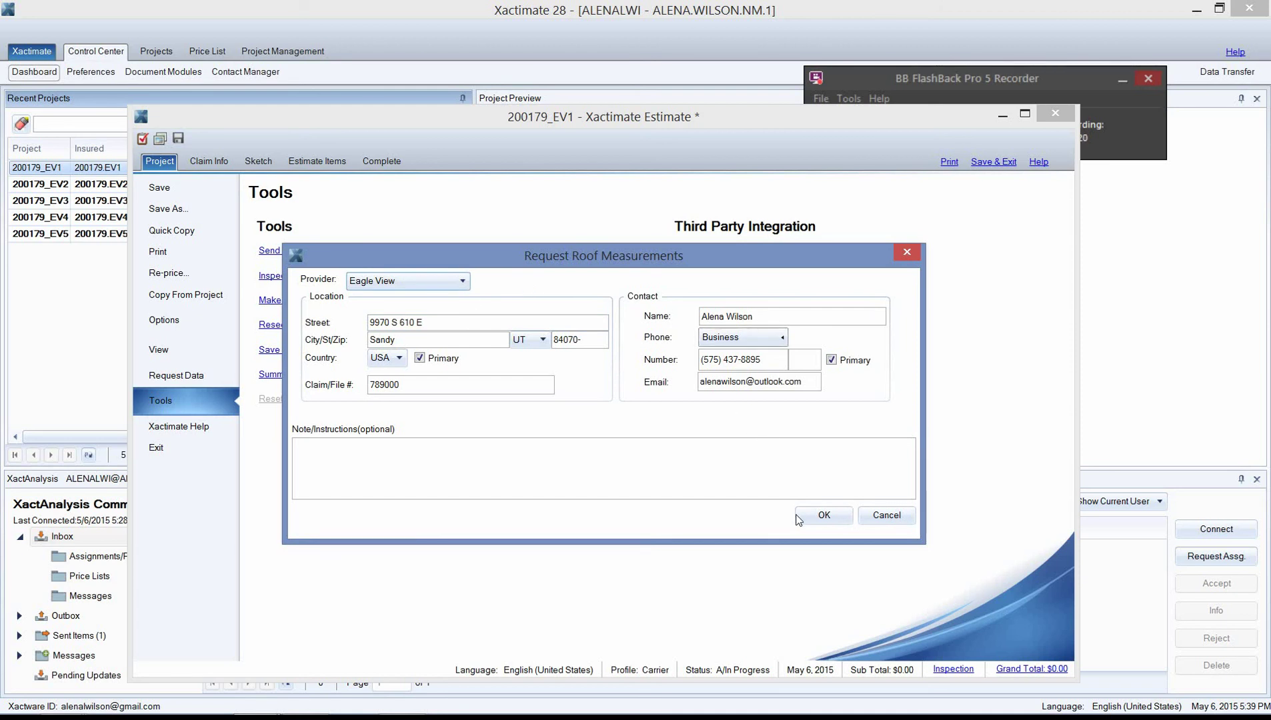
left_click(496, 476)
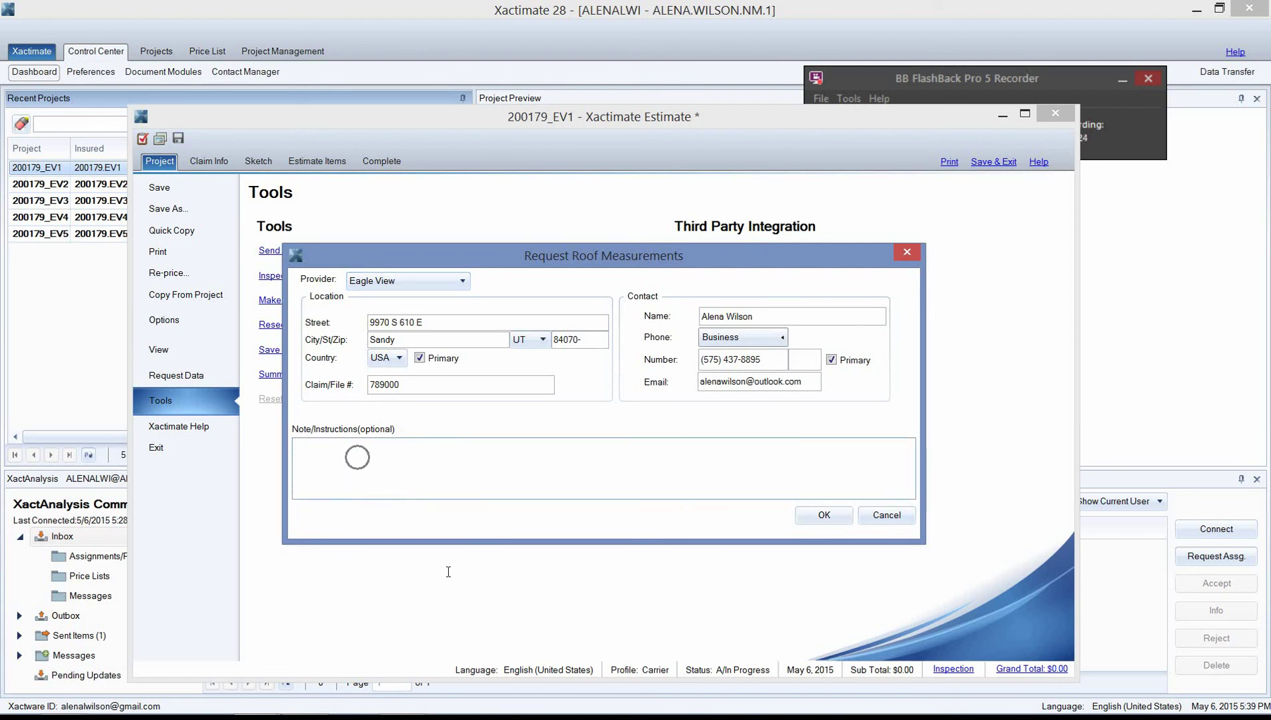
left_click(828, 518)
left_click(826, 516)
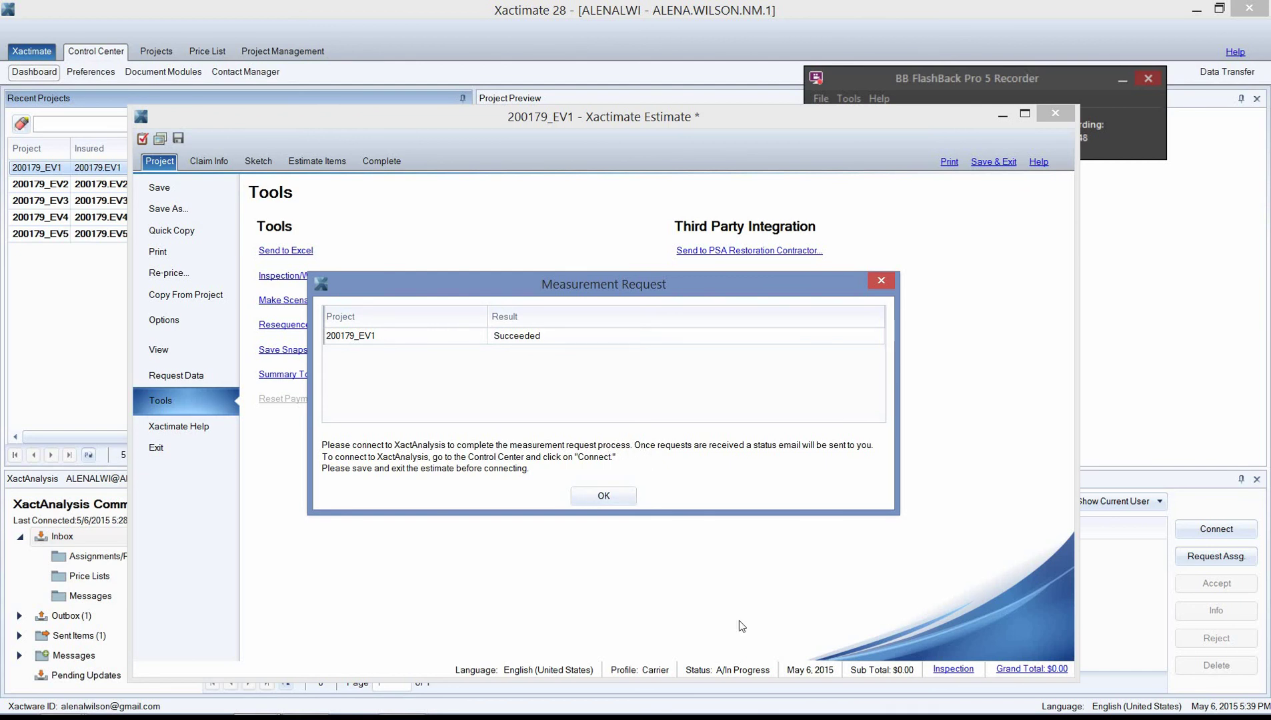
key("Return")
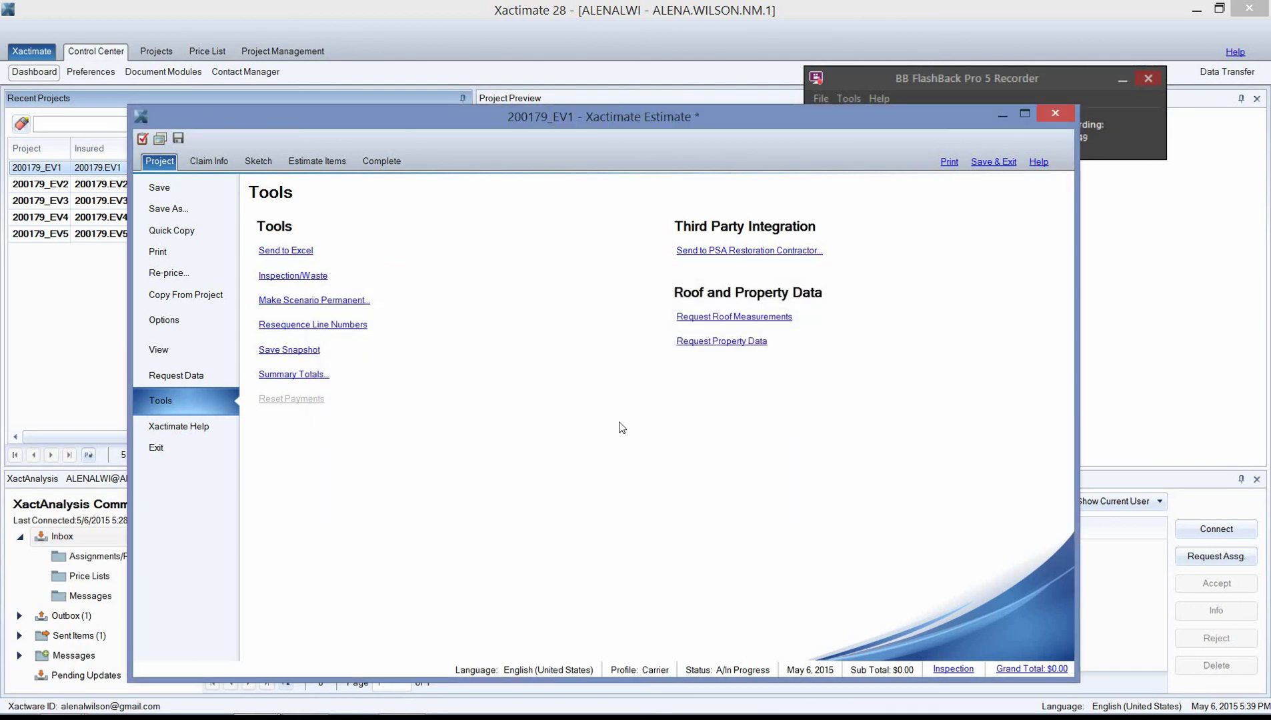
Step: Save and exit 200179_EV1, sync with XactAnalysis, and select all three Sent Items
left_click(991, 162)
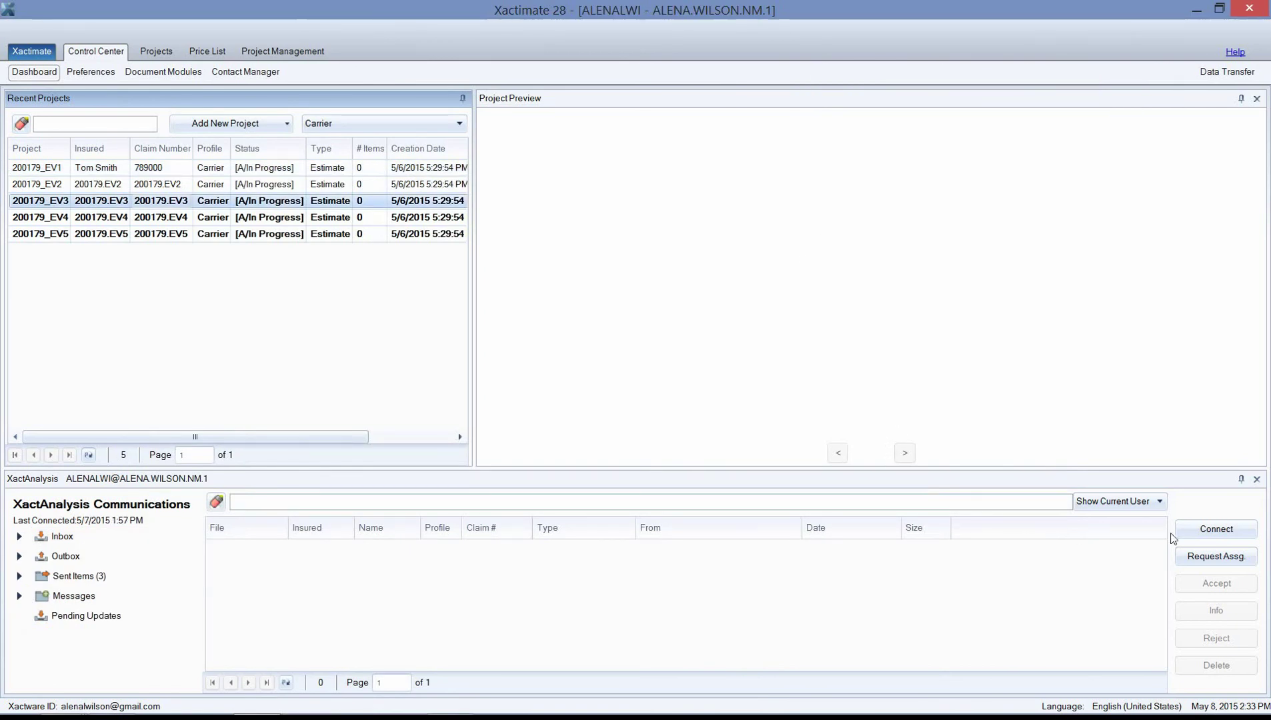
left_click(1217, 529)
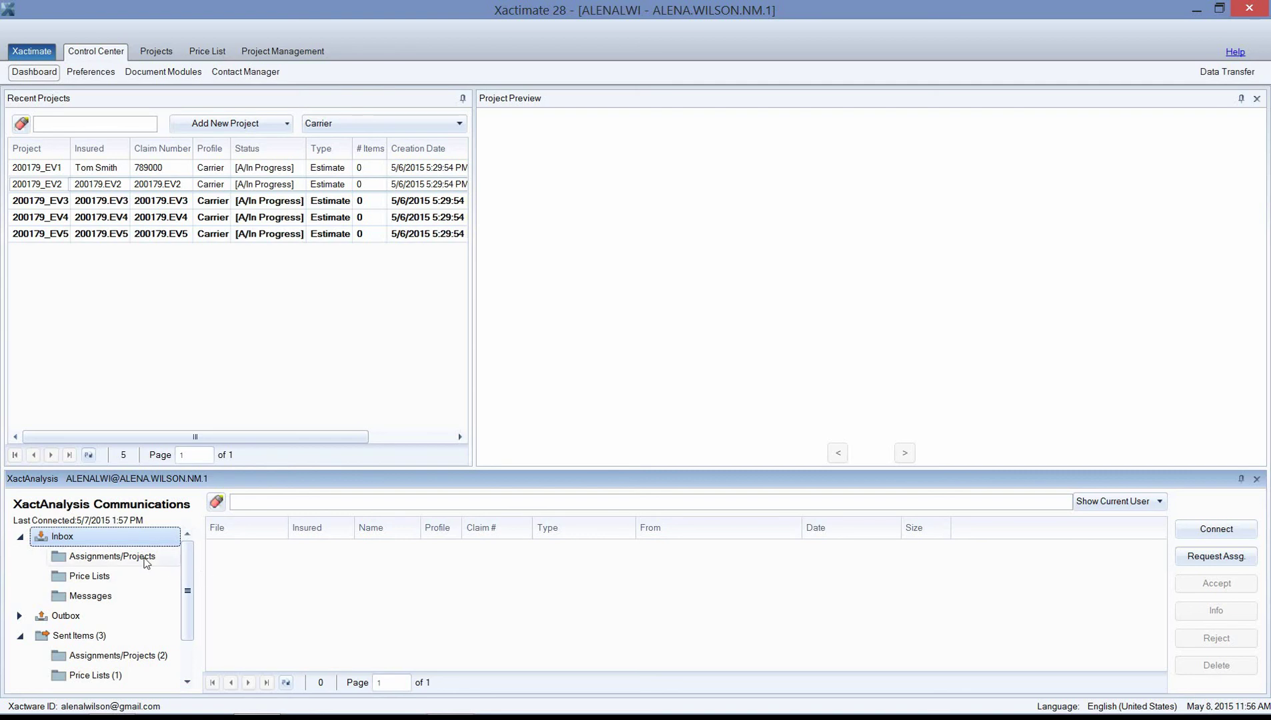
double_click(98, 637)
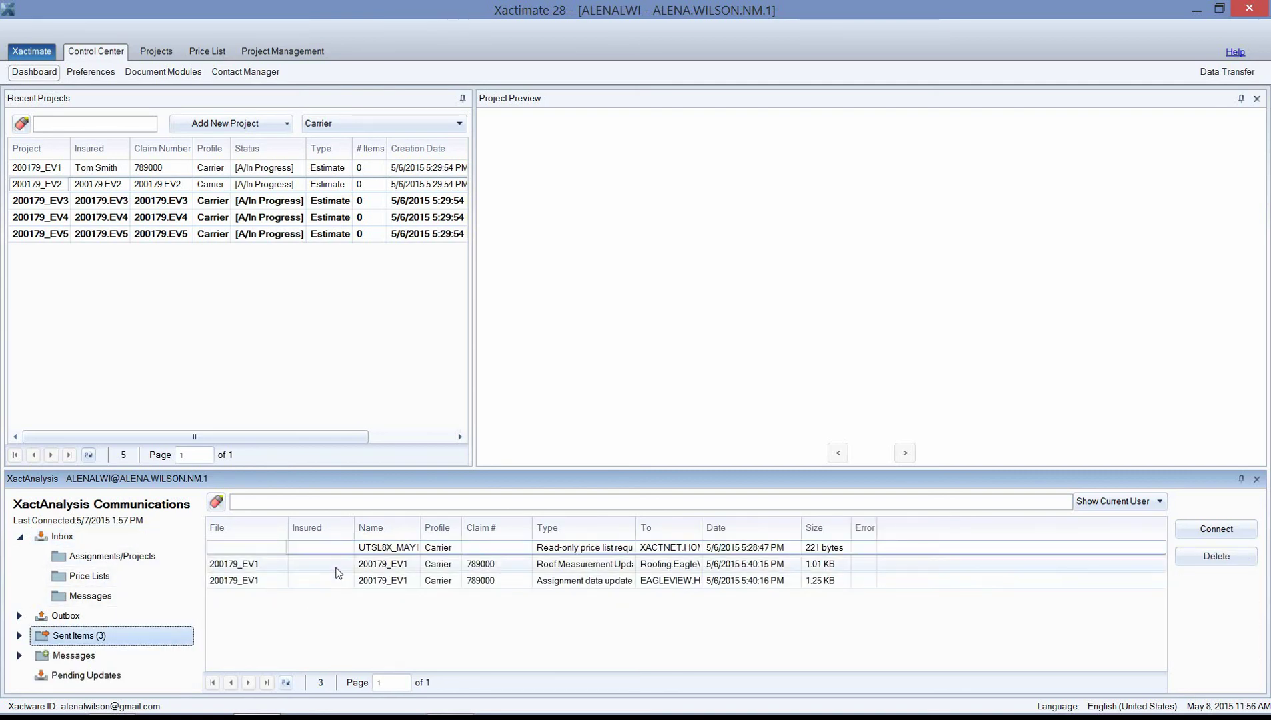
key("ctrl+a")
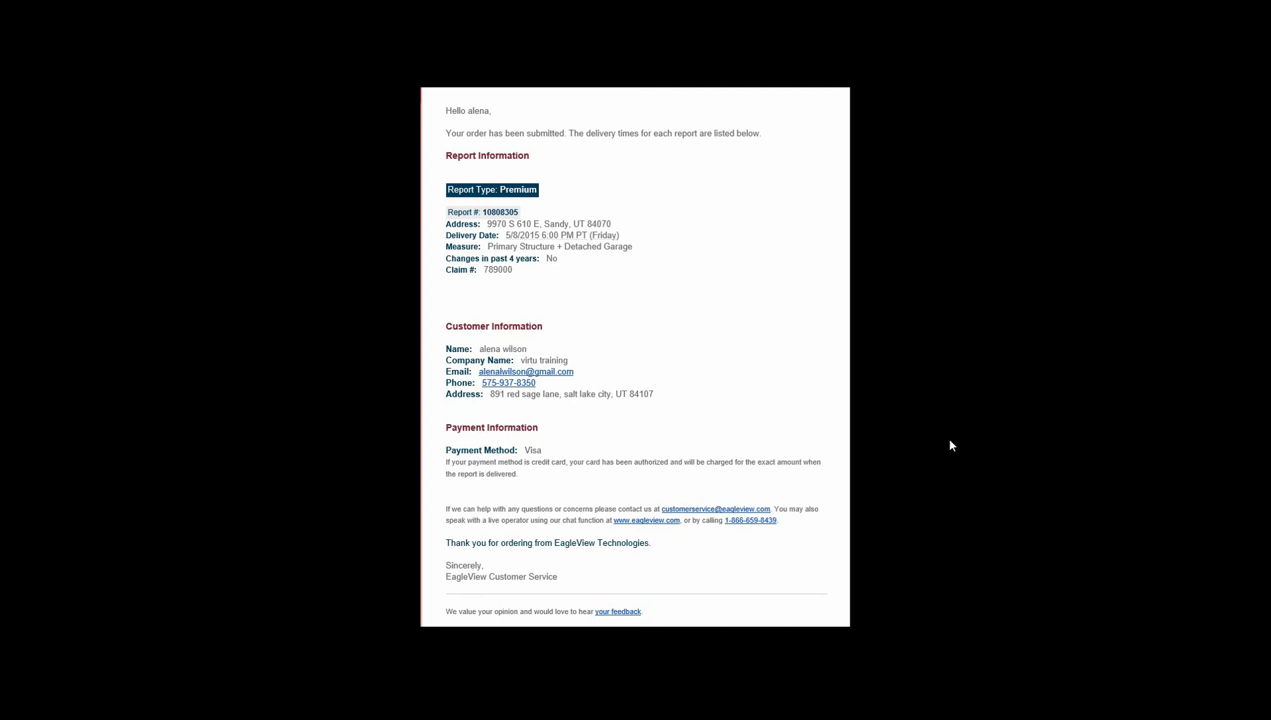
Step: Highlight the 5/8/2015 6:00 PM PT delivery date in the EagleView confirmation
left_click_drag(505, 236, 589, 236)
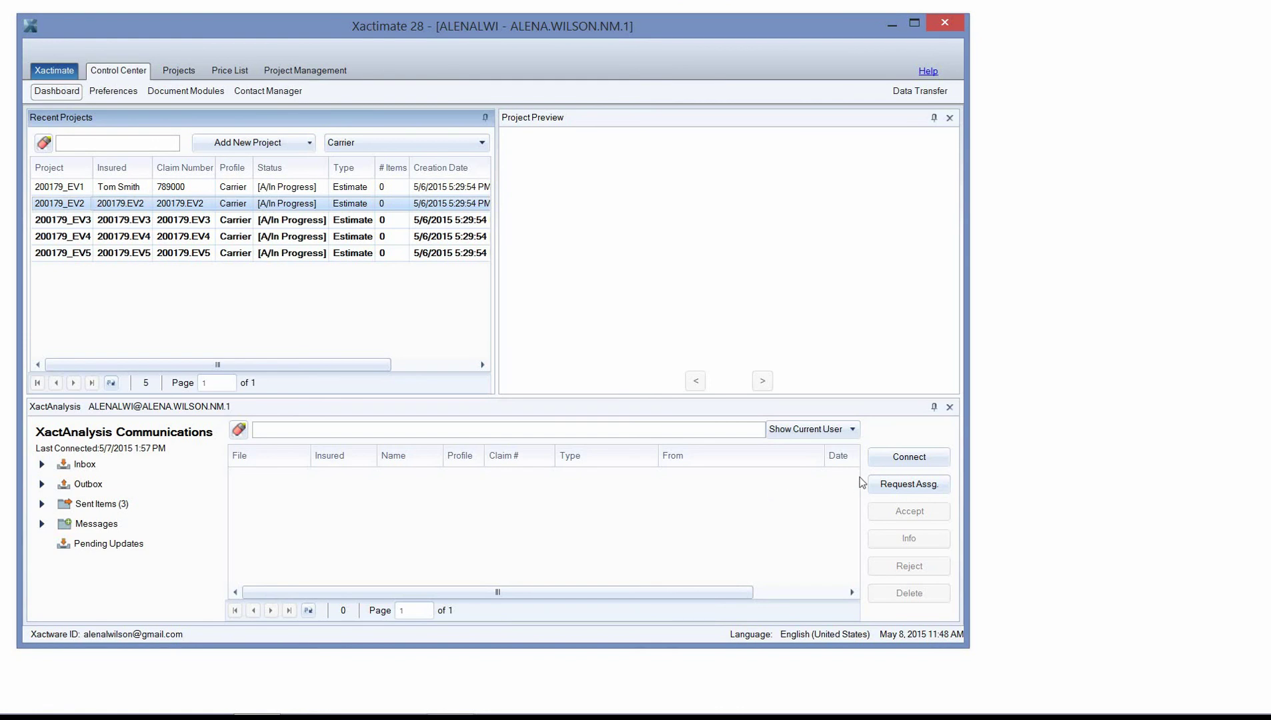
Step: Run another XactAnalysis send/receive, close its summary, and view the Inbox
left_click(904, 463)
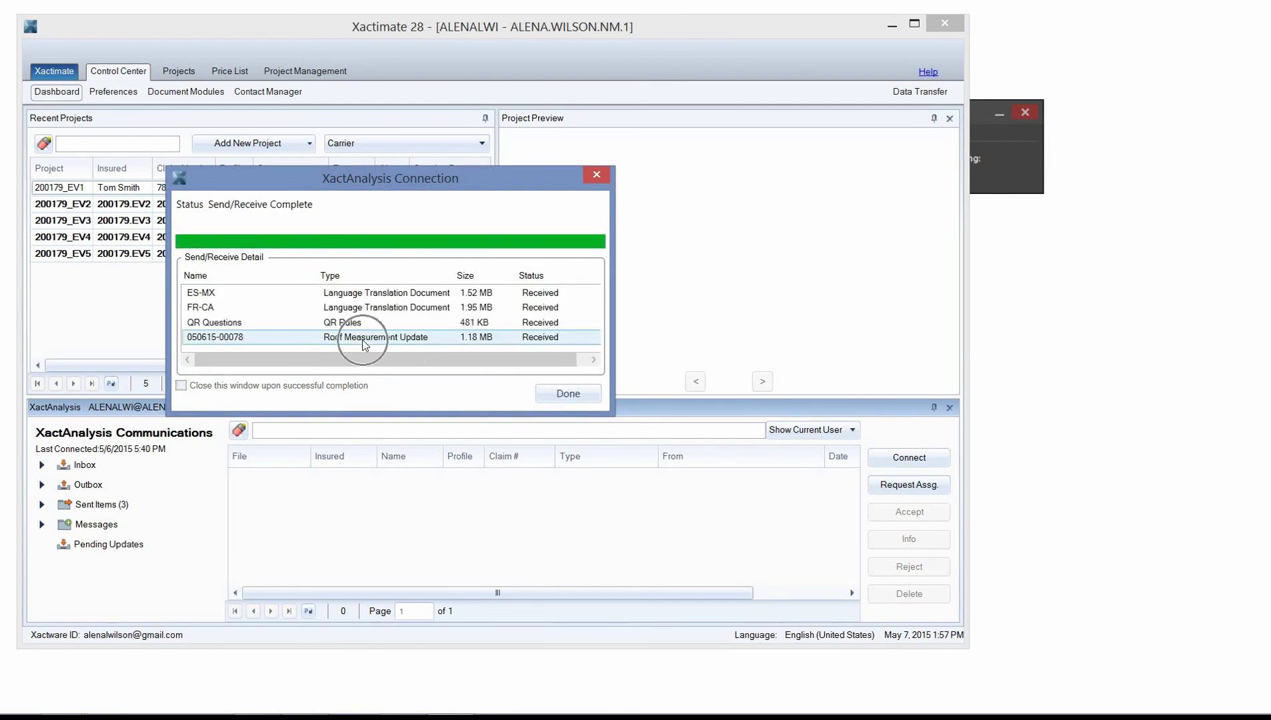
left_click(568, 393)
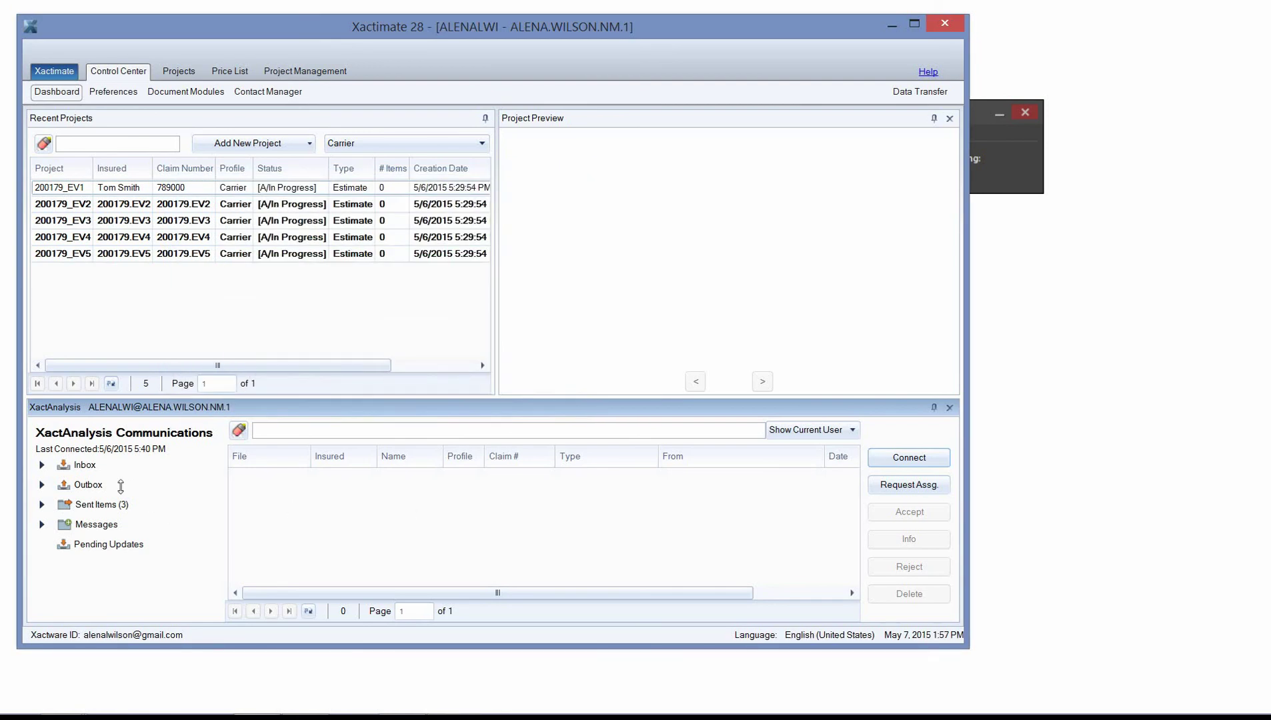
left_click(82, 465)
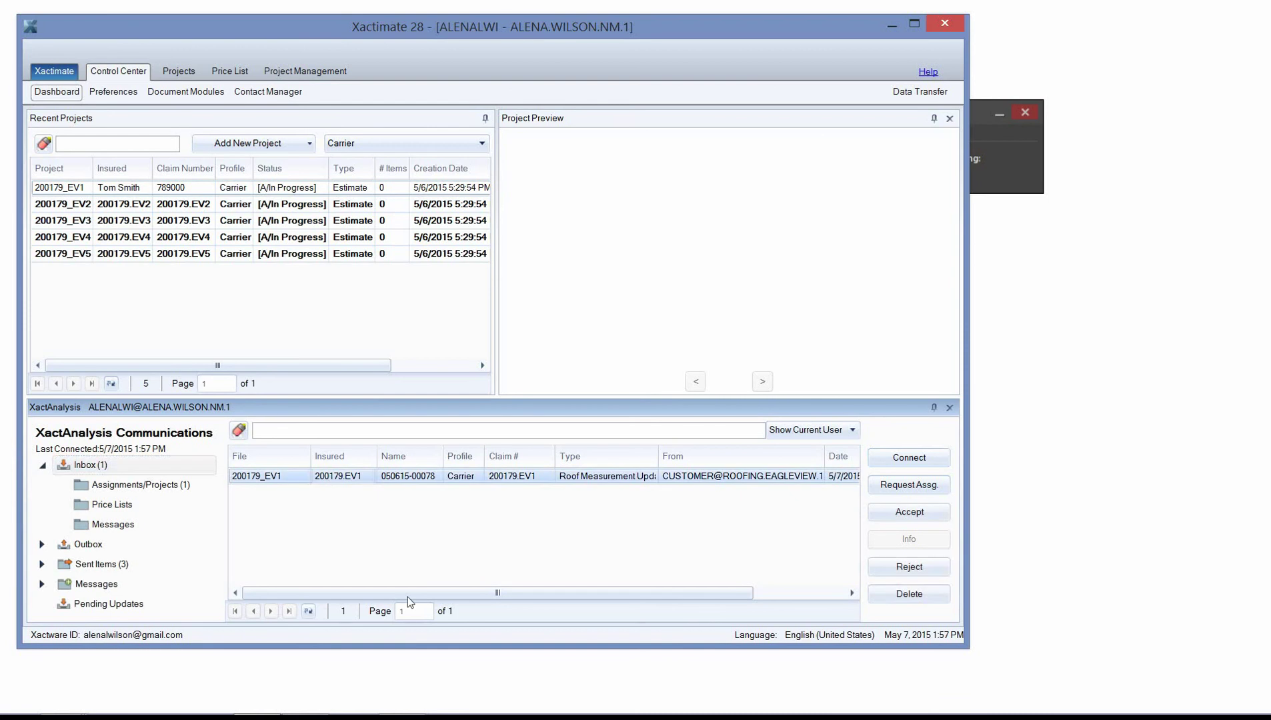
Step: Accept the roof measurement update into 200179_EV1 and search Recent Projects for SMITH
left_click(910, 513)
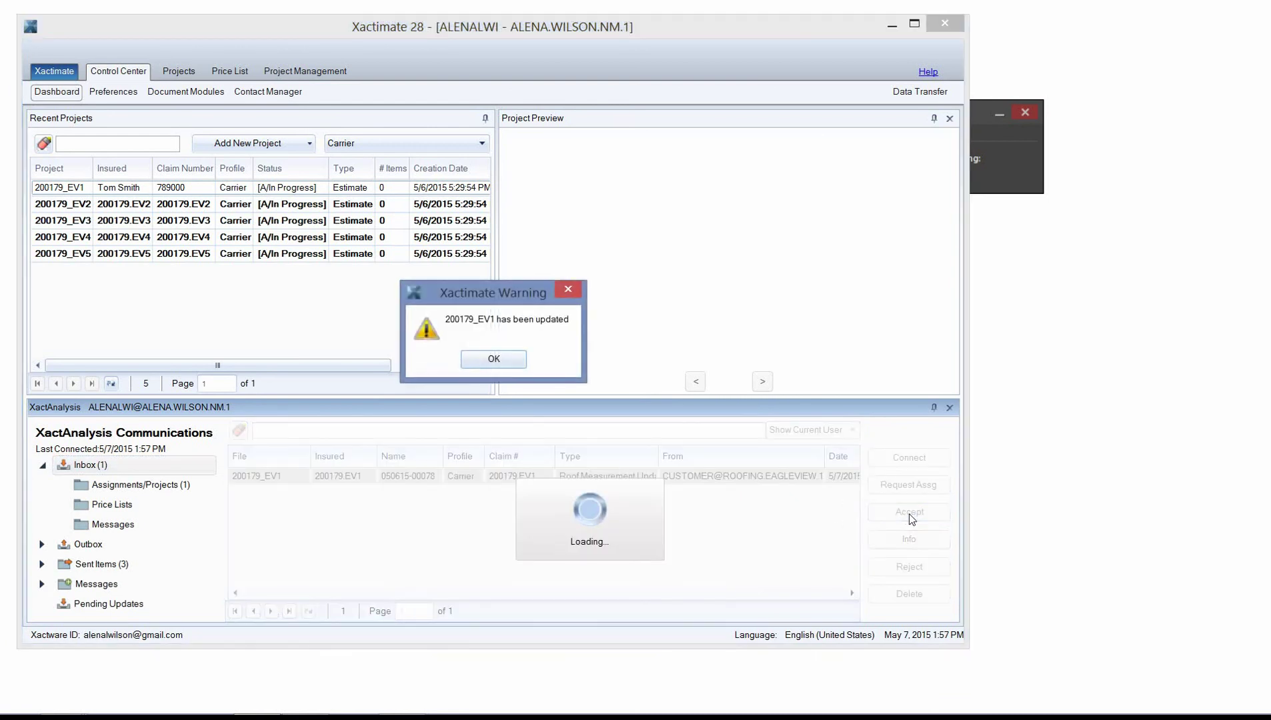
left_click(512, 361)
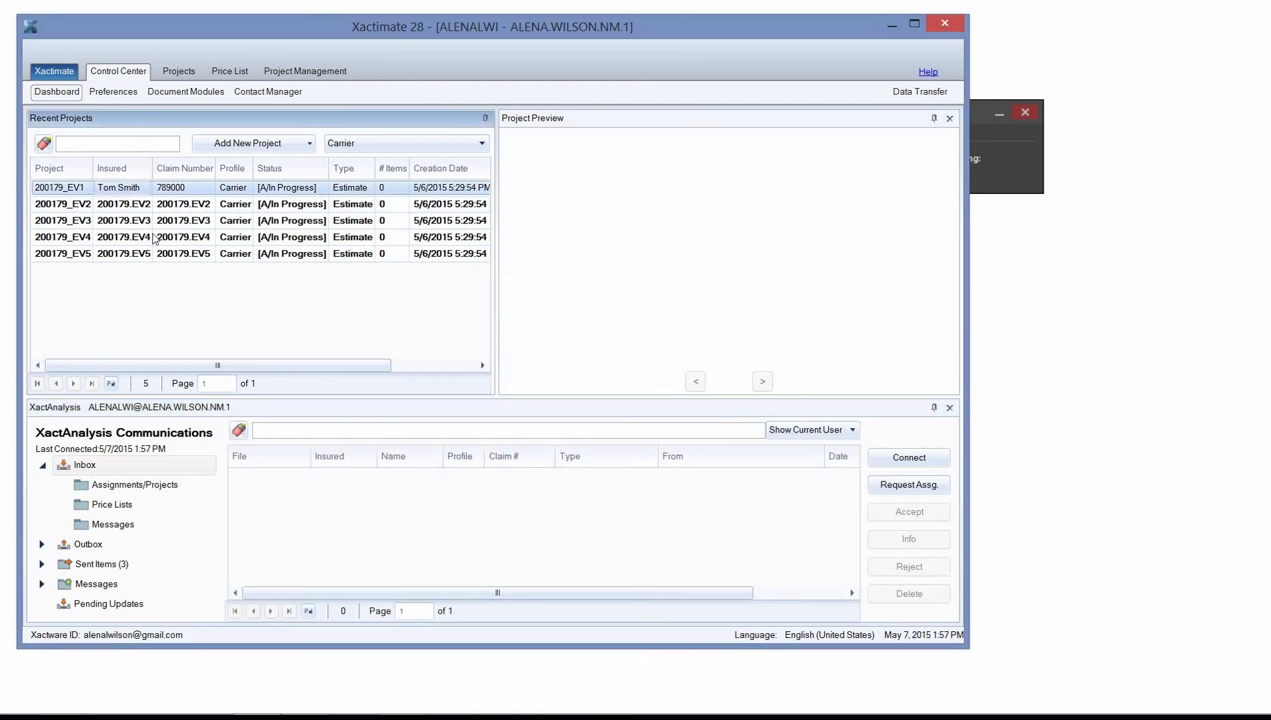
left_click(116, 148)
type("SMITH")
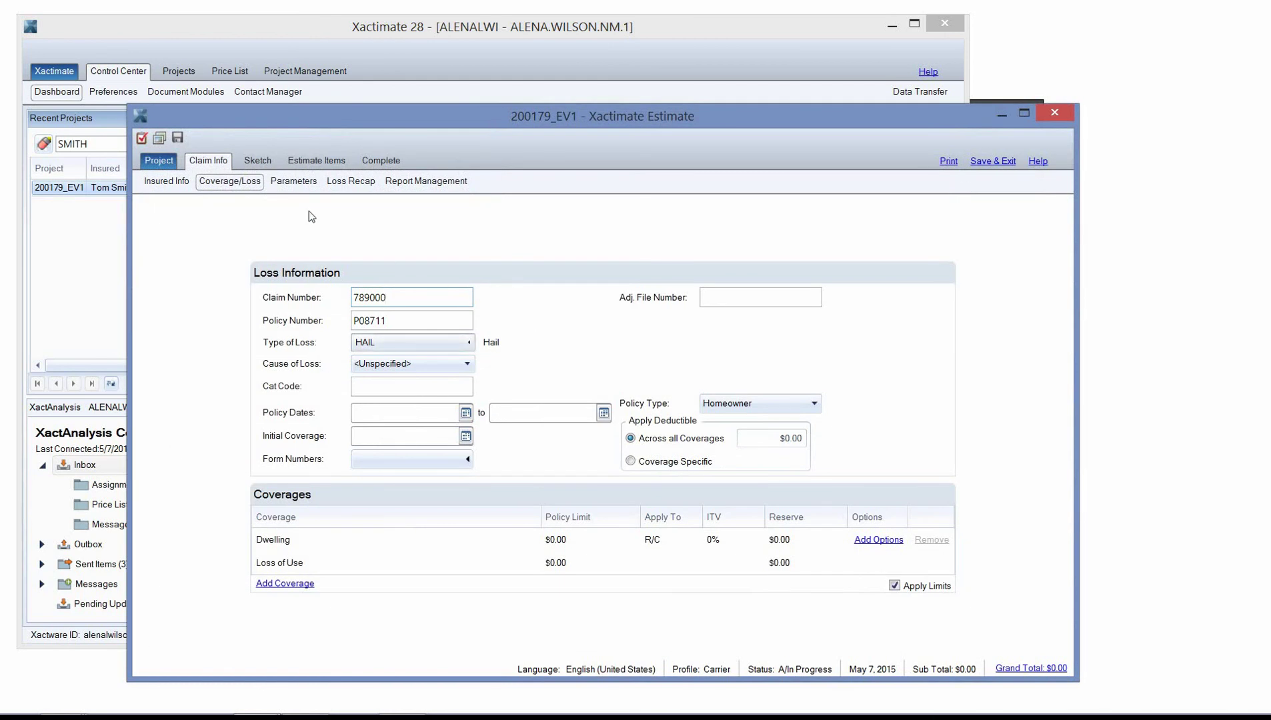
Step: Import the Eagle View measurement data into the 200179_EV1 sketch, acknowledging the VAL warning
left_click(265, 162)
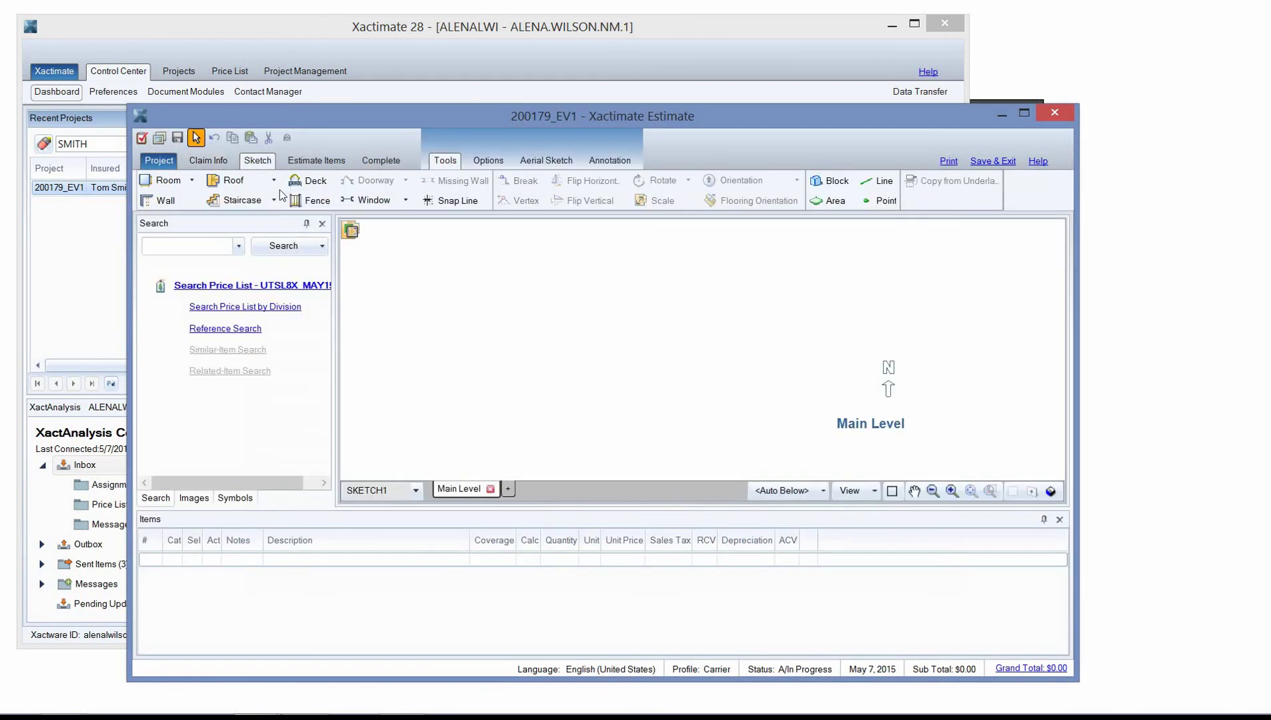
left_click(351, 234)
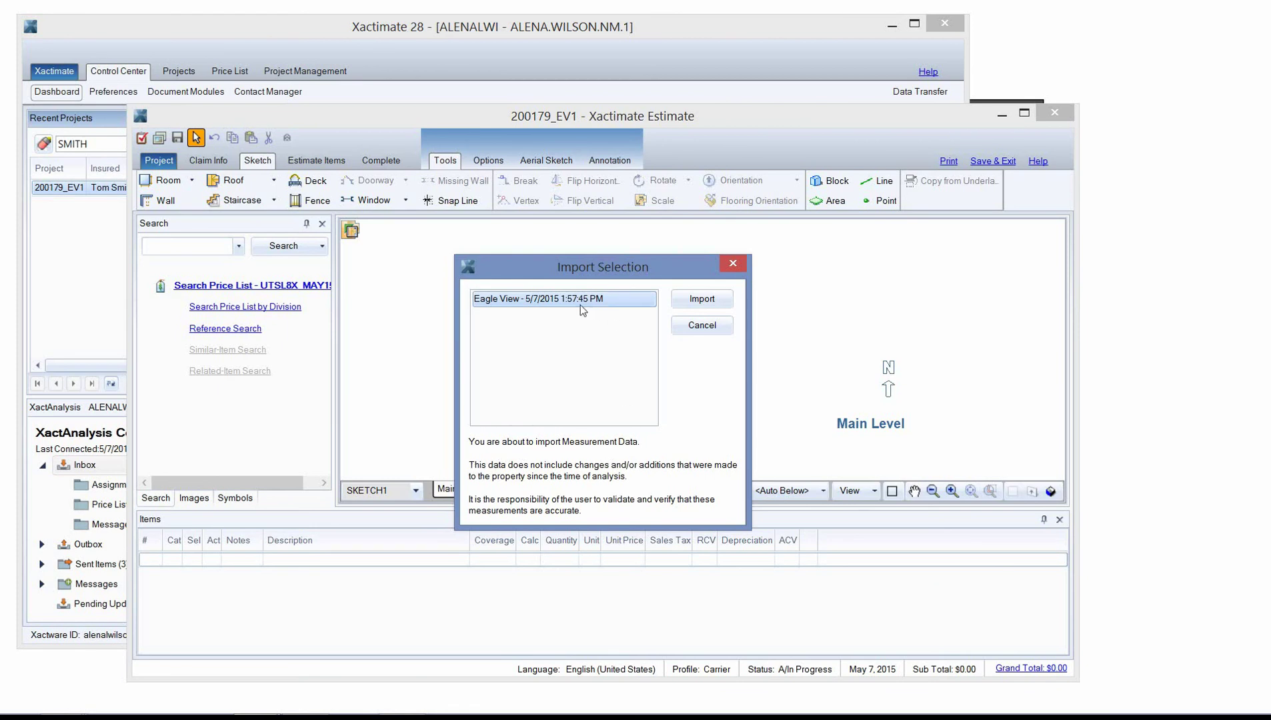
left_click(706, 300)
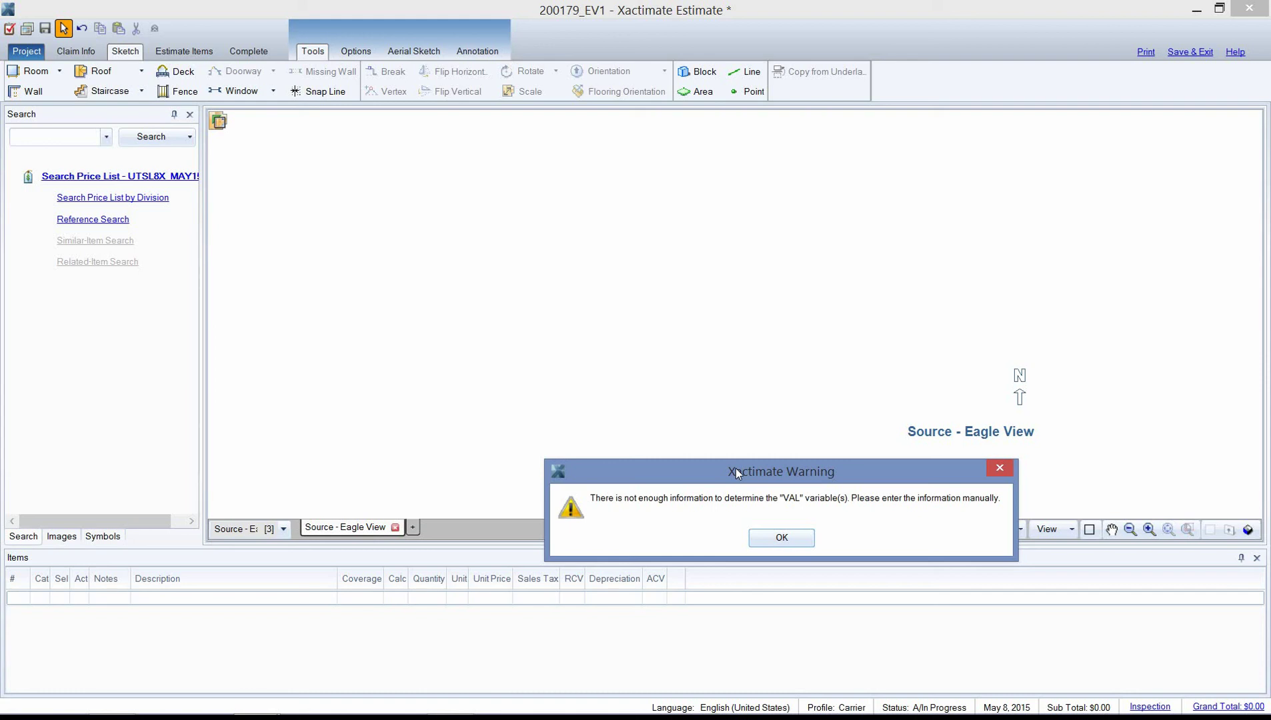
left_click(781, 538)
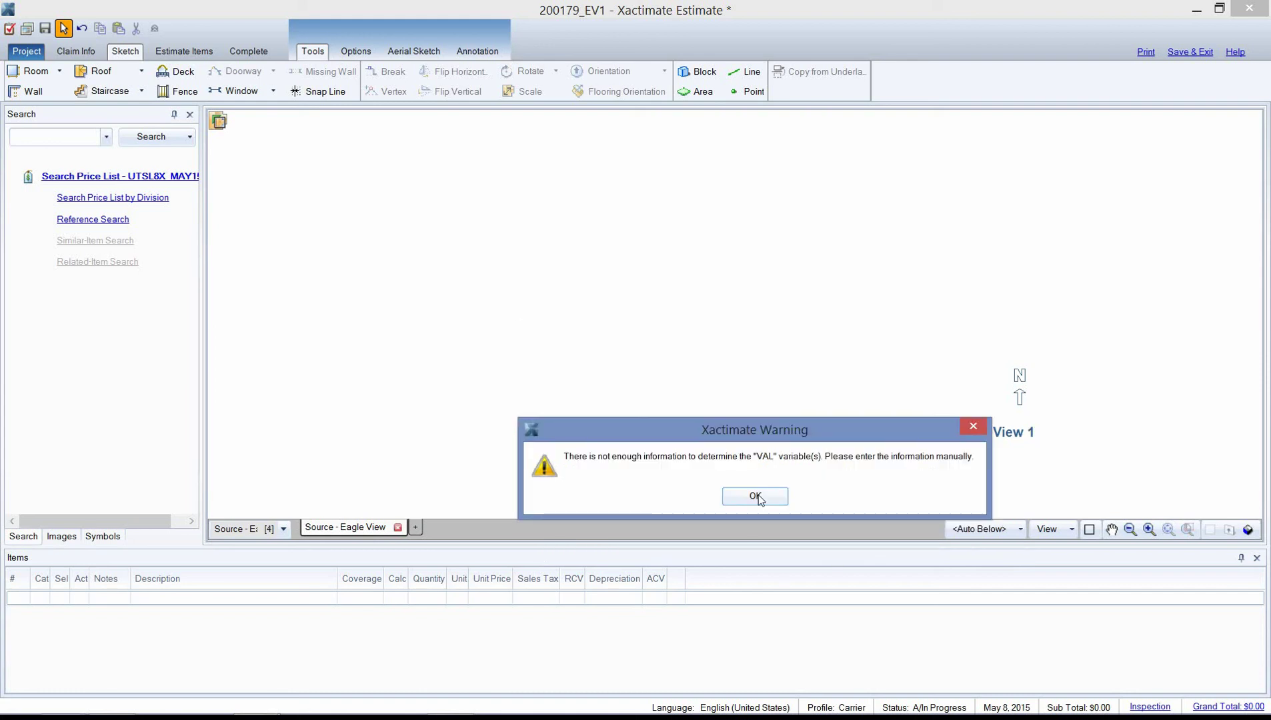
Step: Dismiss the VAL variable warning and open properties for the whole selected roof sketch
left_click(757, 496)
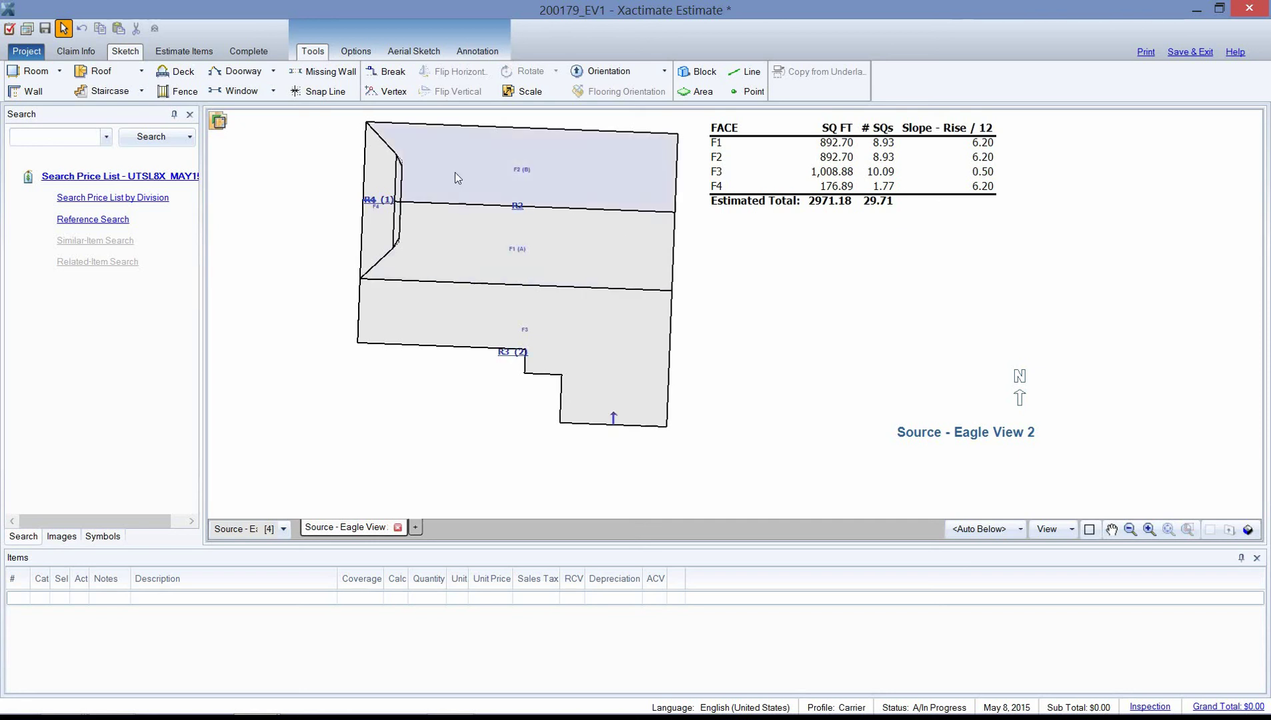
mouse_move(326, 131)
left_mouse_down()
mouse_move(600, 414)
mouse_move(700, 450)
mouse_move(723, 445)
mouse_move(527, 310)
mouse_move(743, 425)
left_mouse_up()
scroll(724, 446, "down", 1)
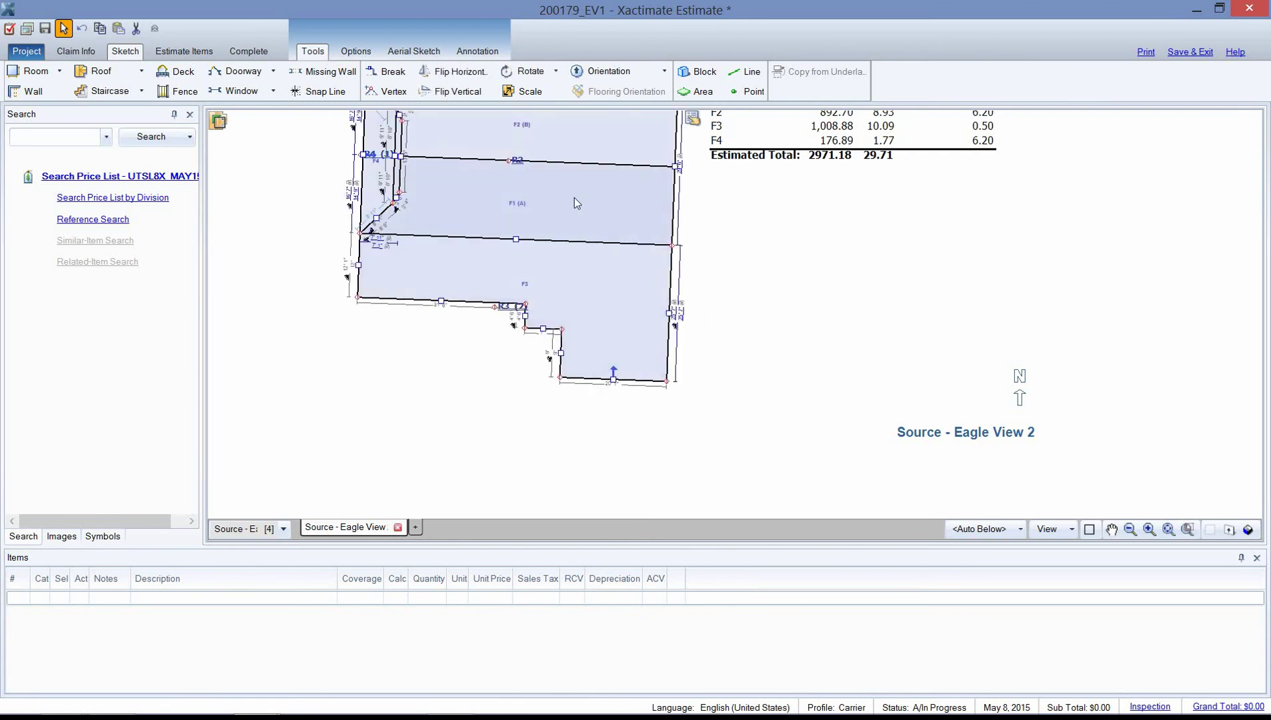
left_click(692, 120)
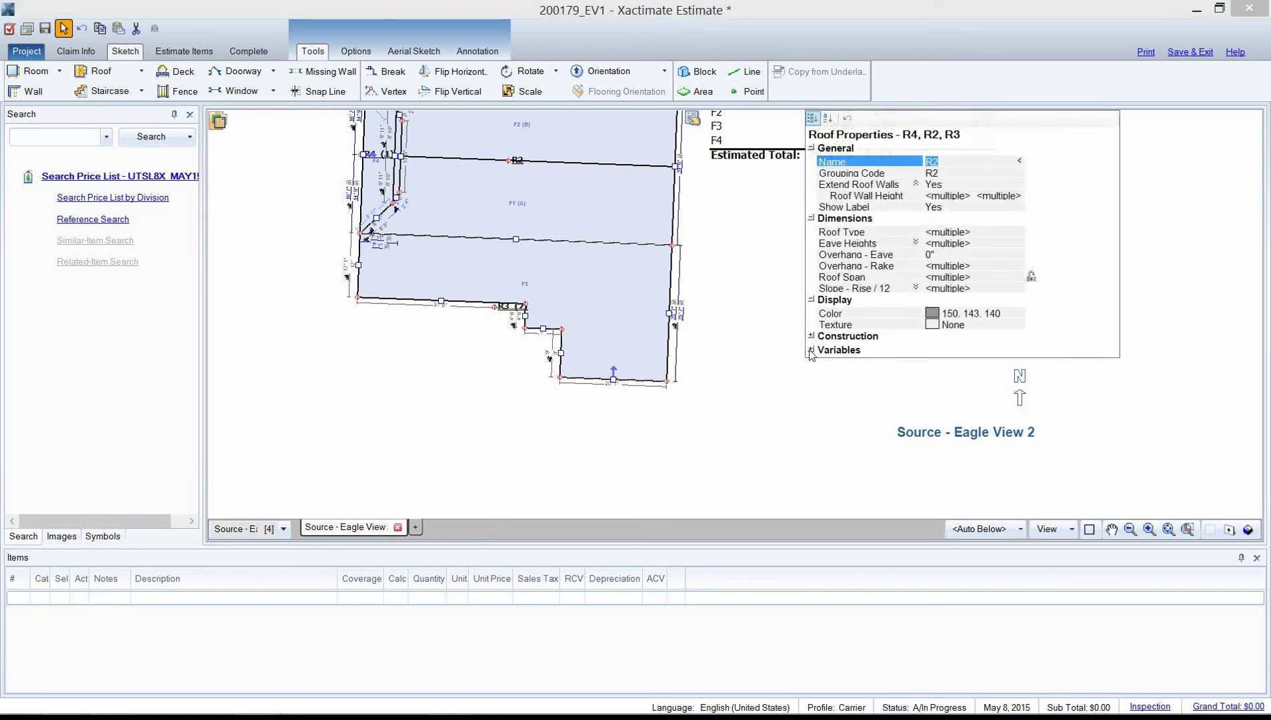
Step: Check the roof's EAVE and RAKE measurement values, then deselect the roof
left_click(811, 350)
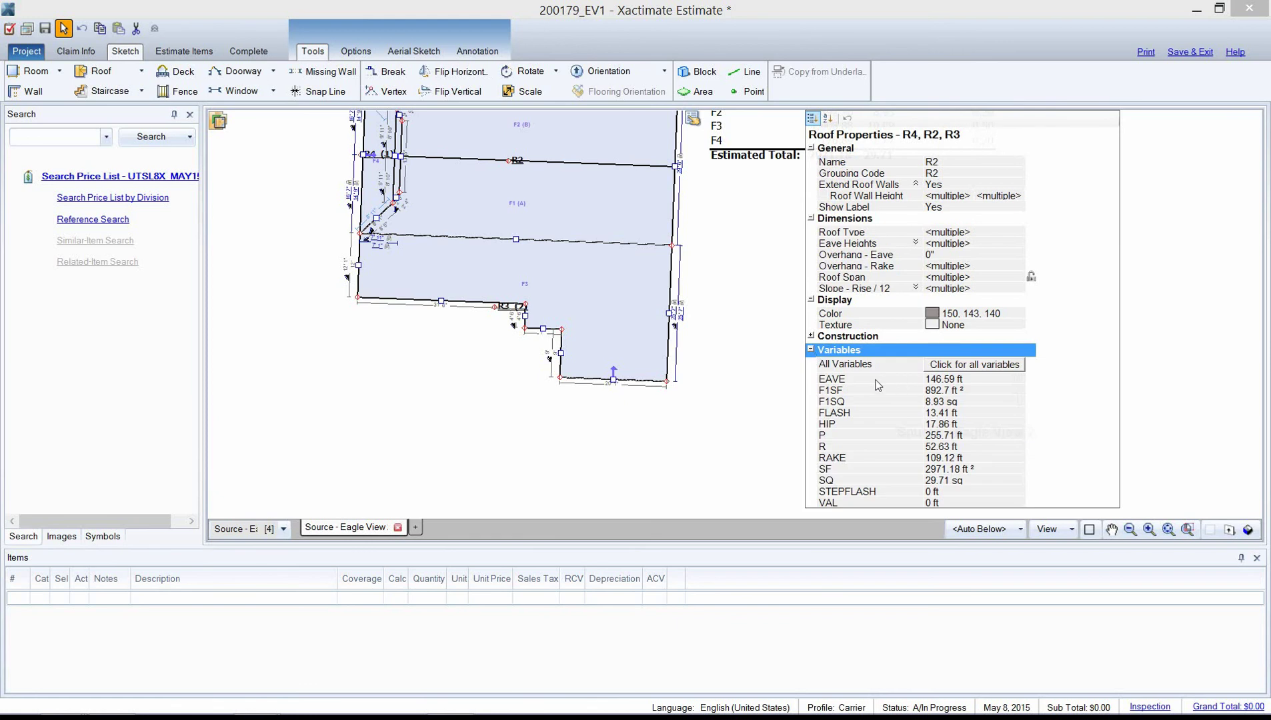
left_click(876, 380)
left_click(958, 458)
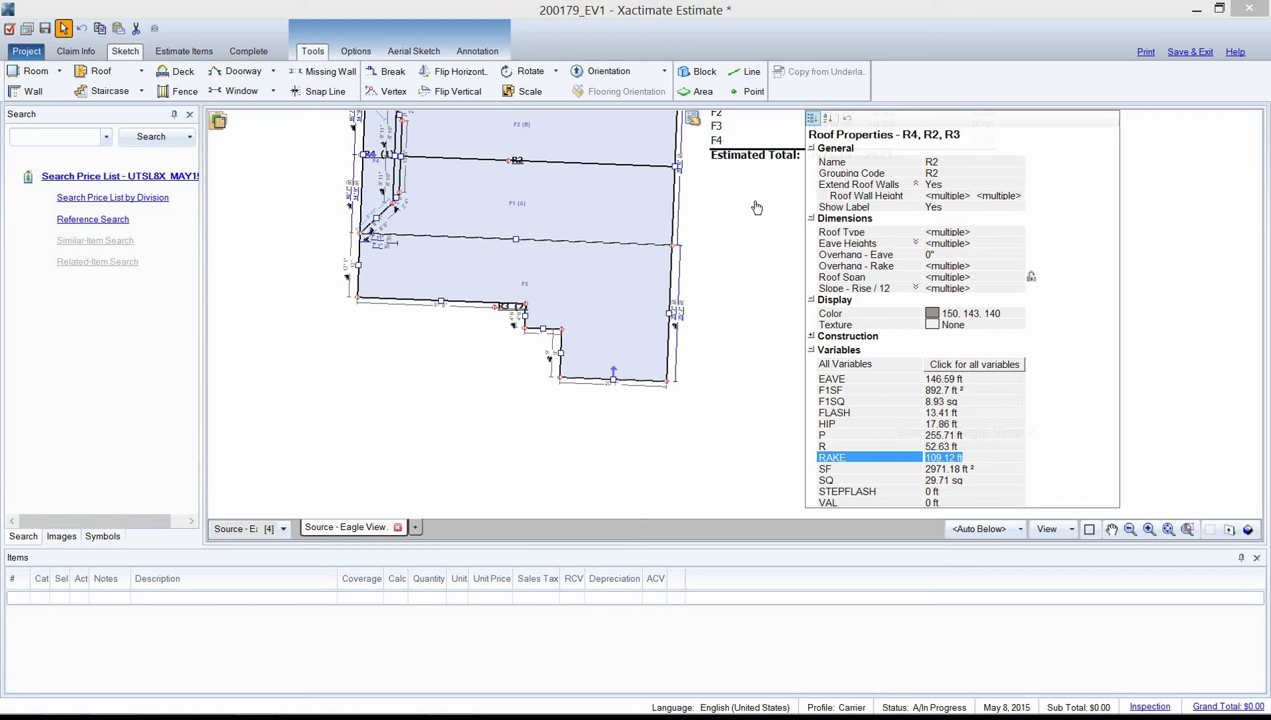
left_click(756, 240)
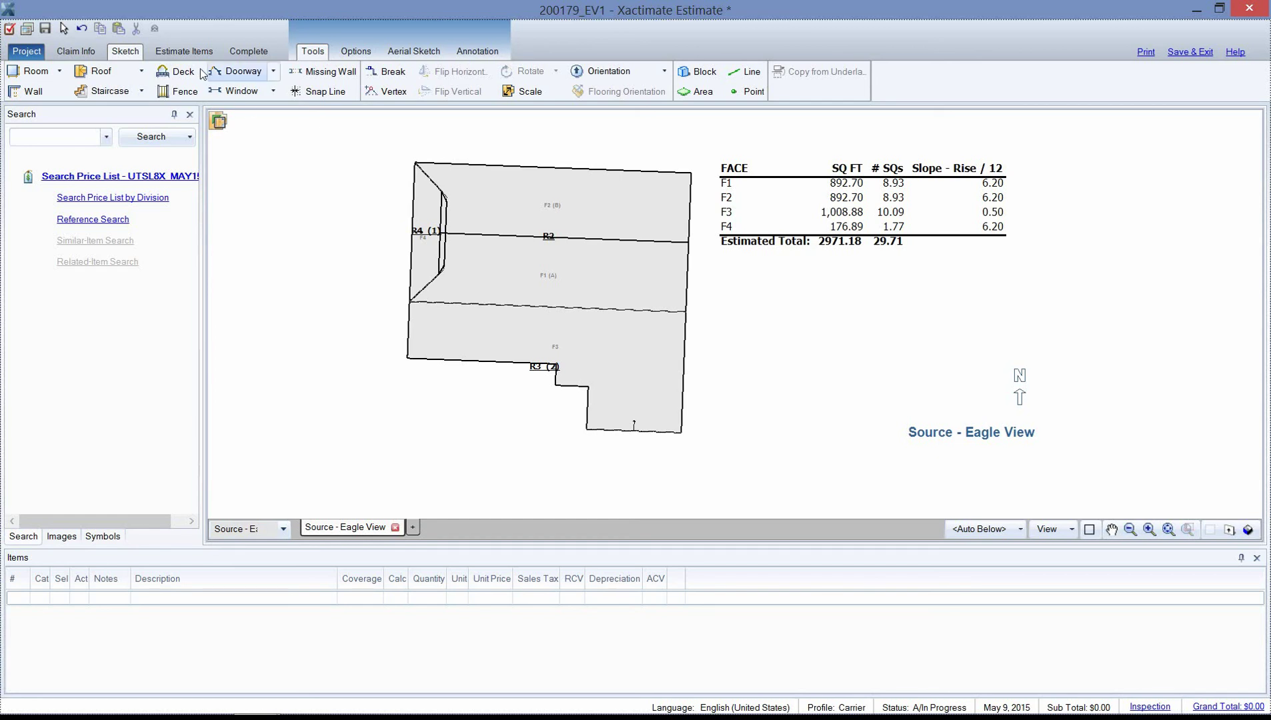
Step: Pick the R2 roof group, marquee-select all its faces and rename it Dwelling Roof
left_click(184, 50)
left_click(135, 206)
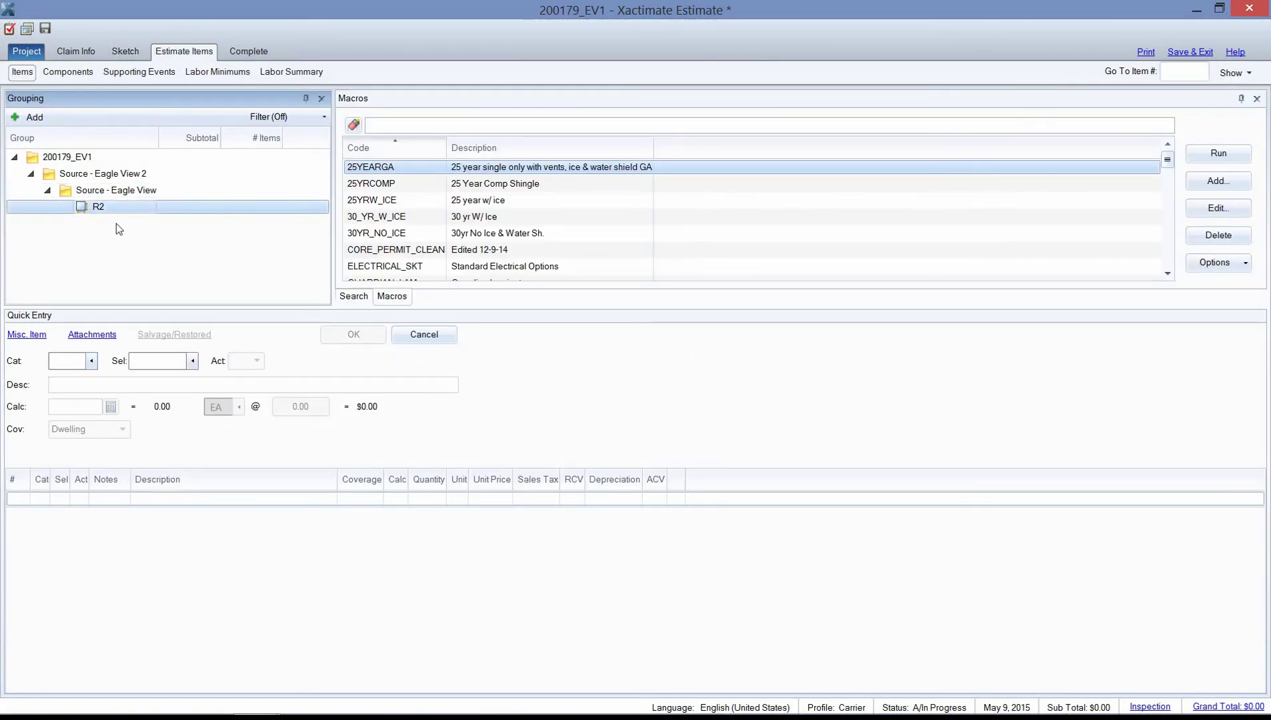
left_click(125, 51)
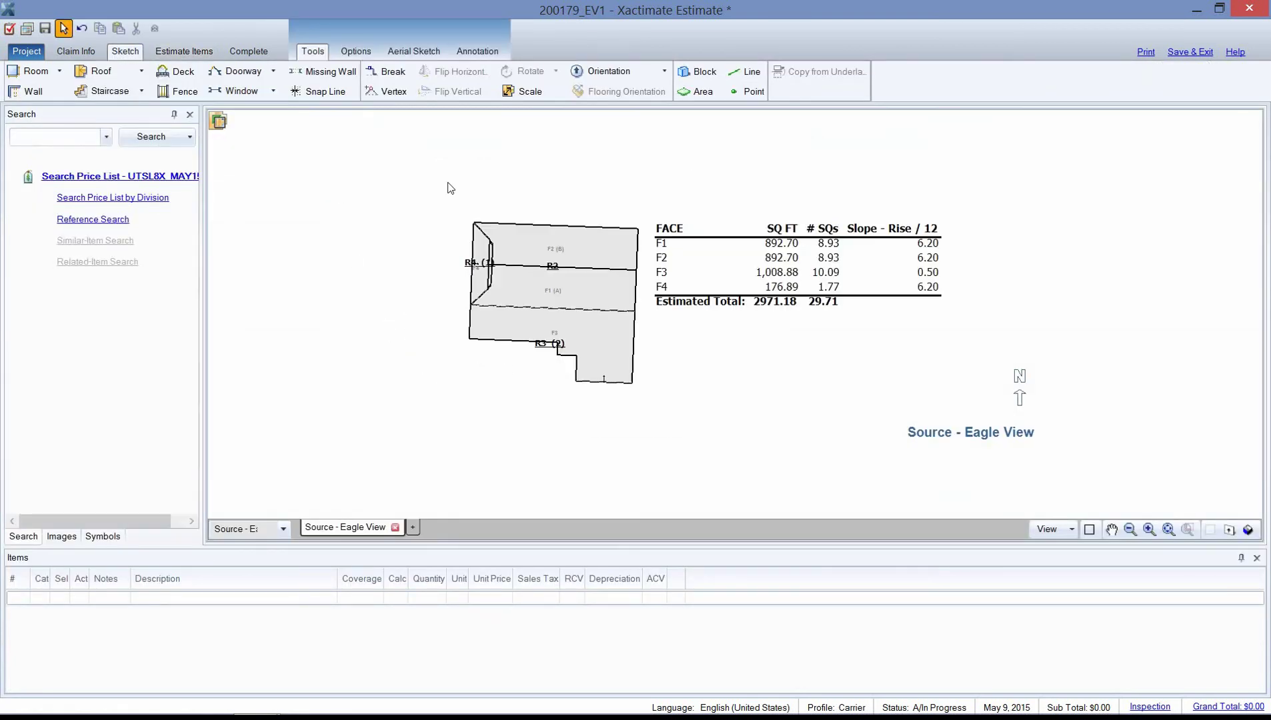
left_click_drag(477, 309, 636, 439)
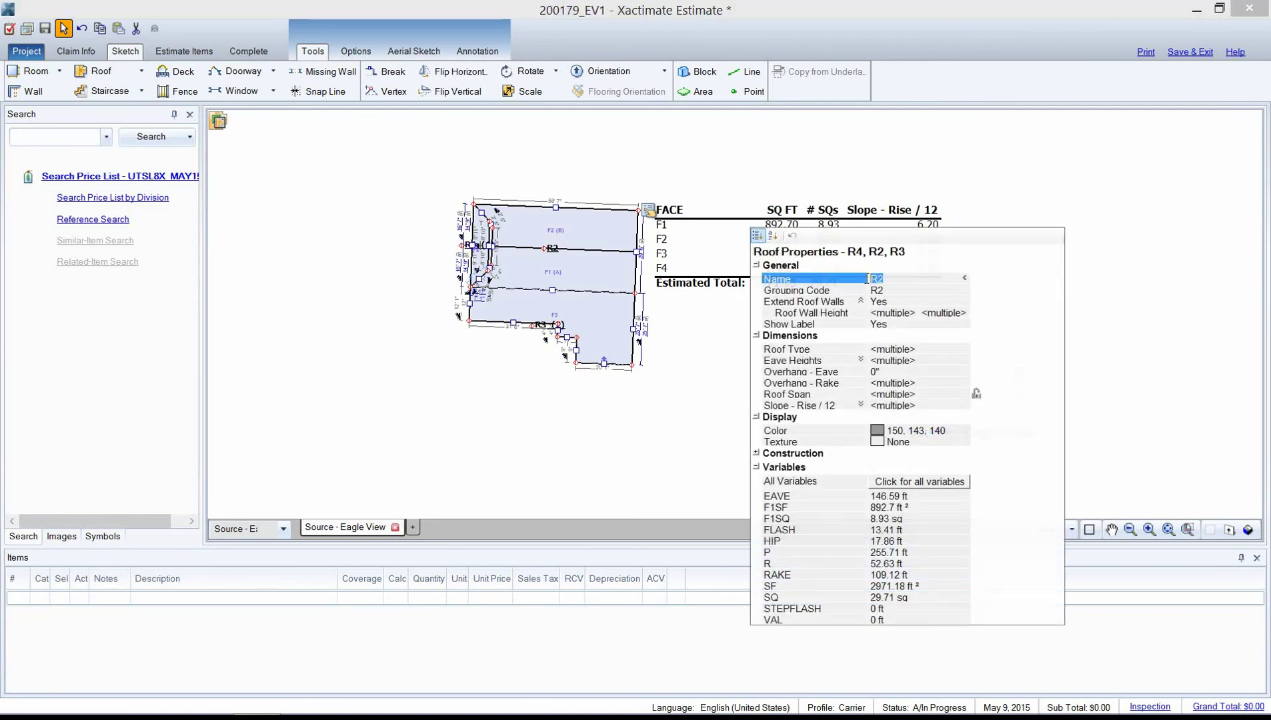
left_click(872, 444)
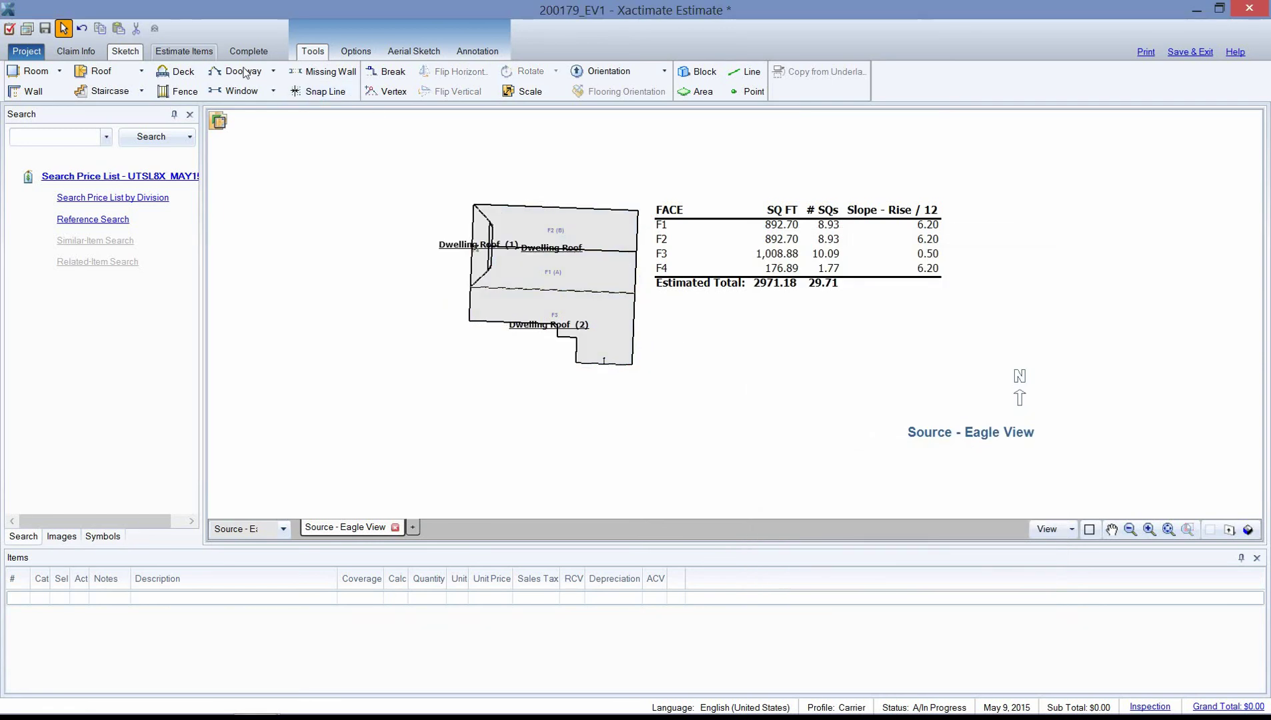
left_click(193, 53)
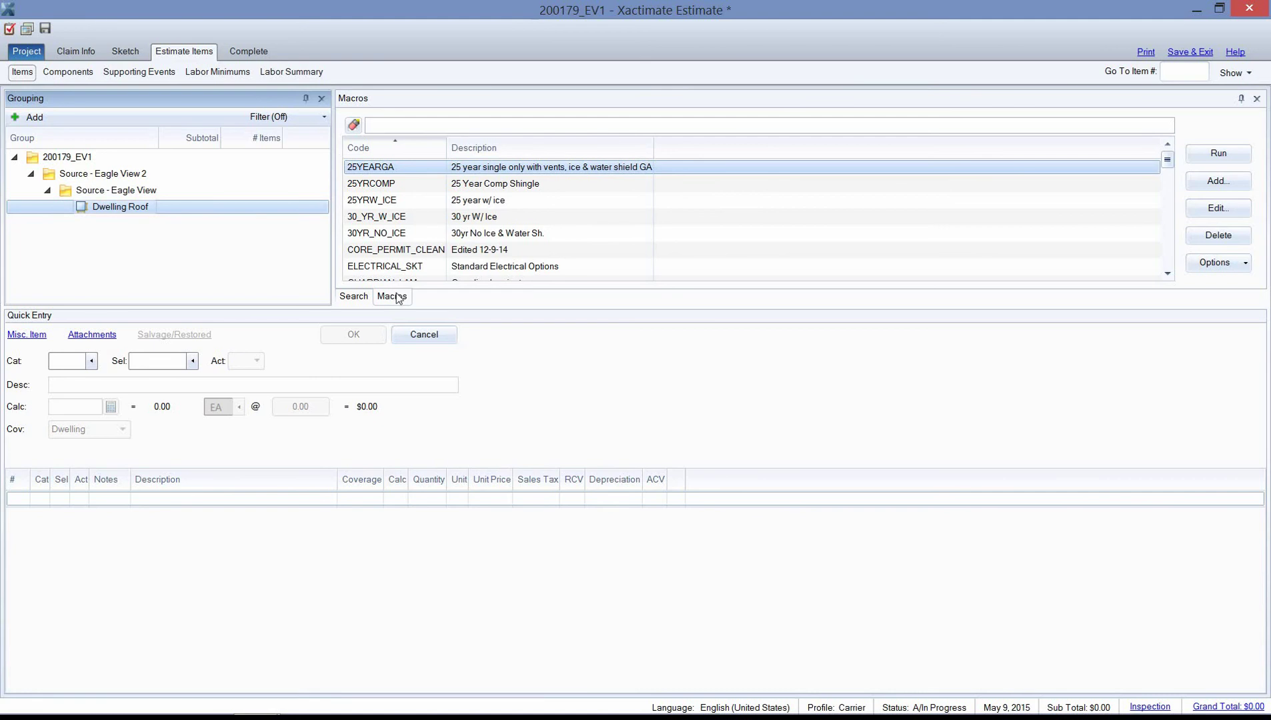
Step: Switch from the saved macros list to price list search and back again
left_click(354, 296)
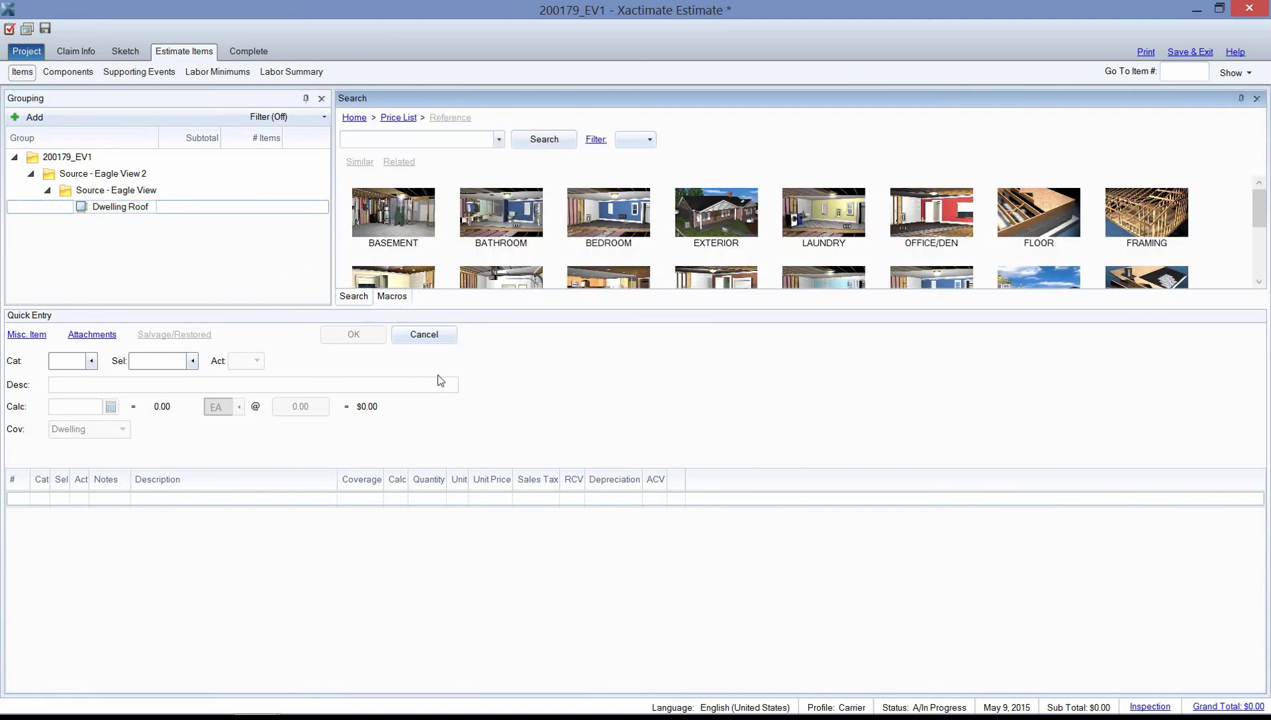
left_click(405, 146)
left_click(392, 302)
left_click(394, 304)
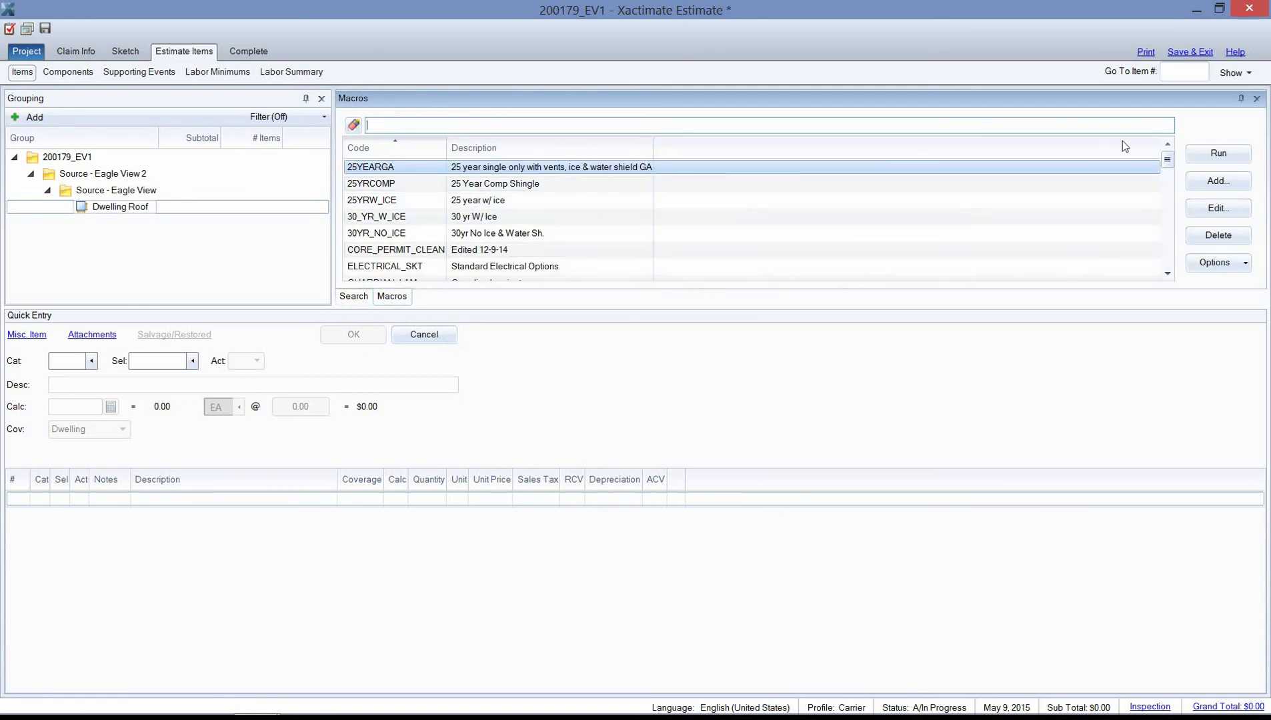
Step: Close the Macros panel and reopen it from the Show menu
left_click(1257, 100)
left_click(1258, 101)
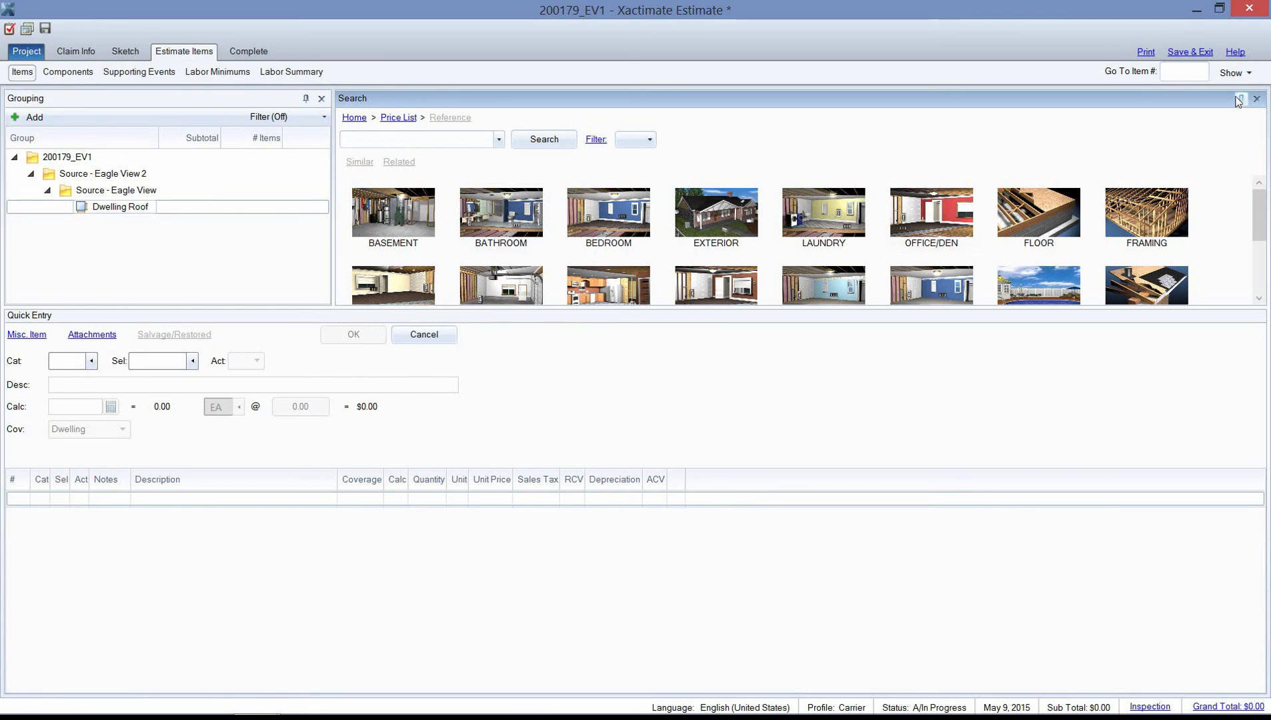
left_click(1240, 73)
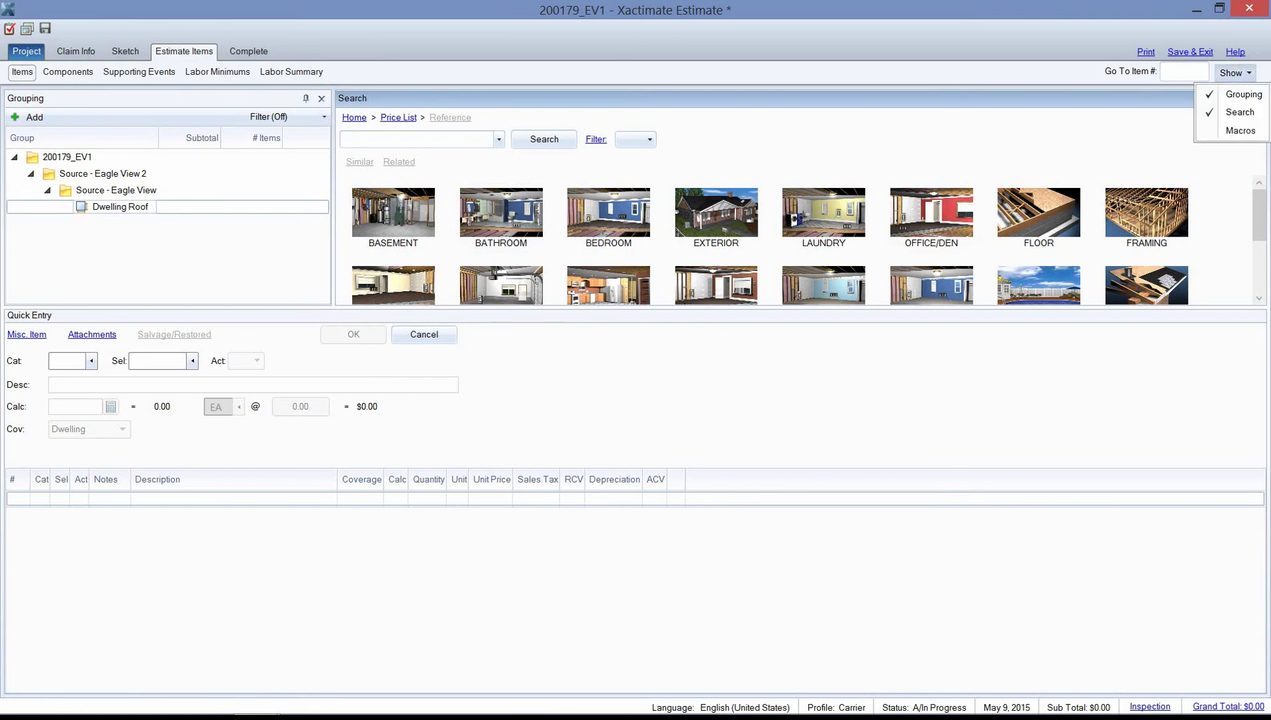
left_click(1217, 134)
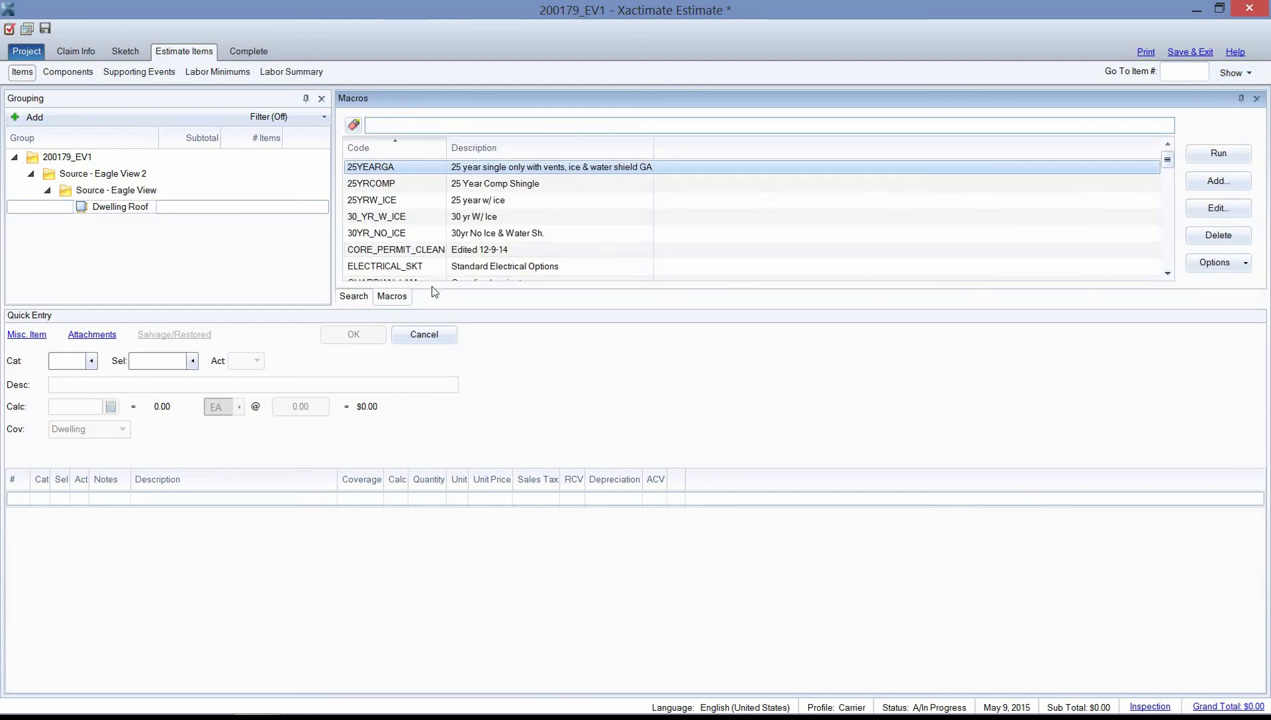
Step: Filter macros for 'roofing' and run ROOFINGLAM4-28 on the Dwelling Roof group
type("roofing")
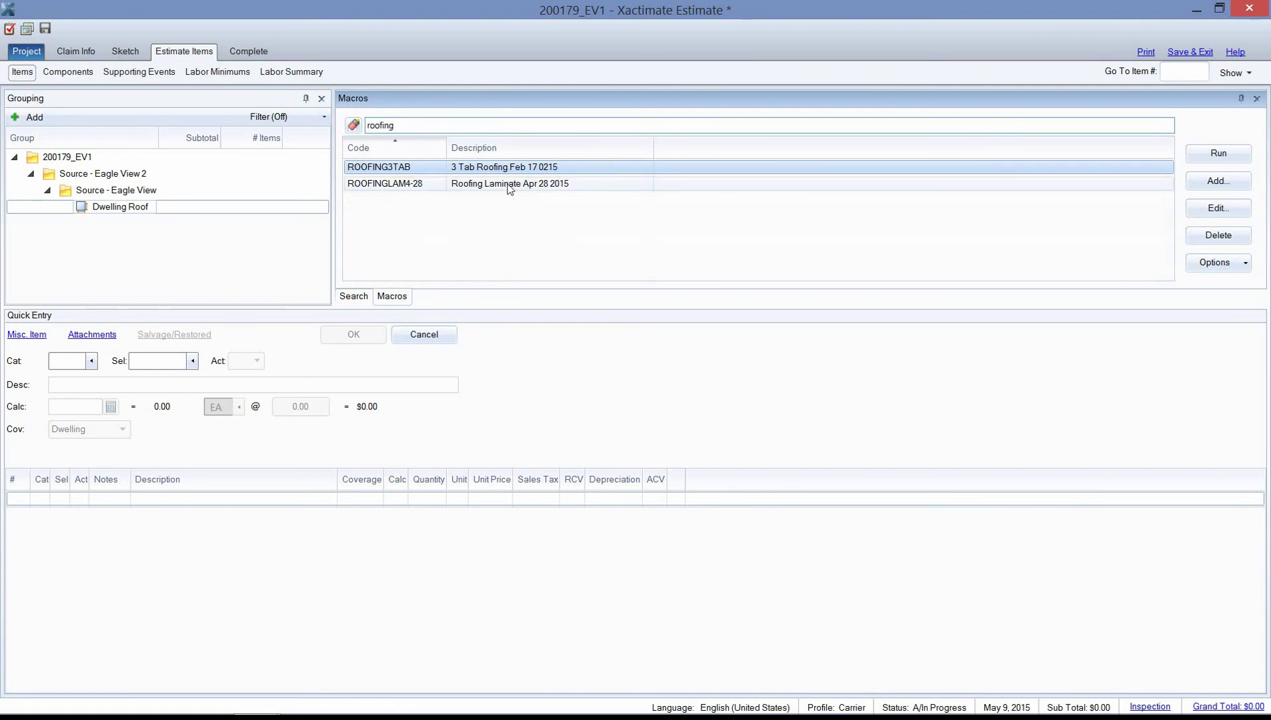
key("Down")
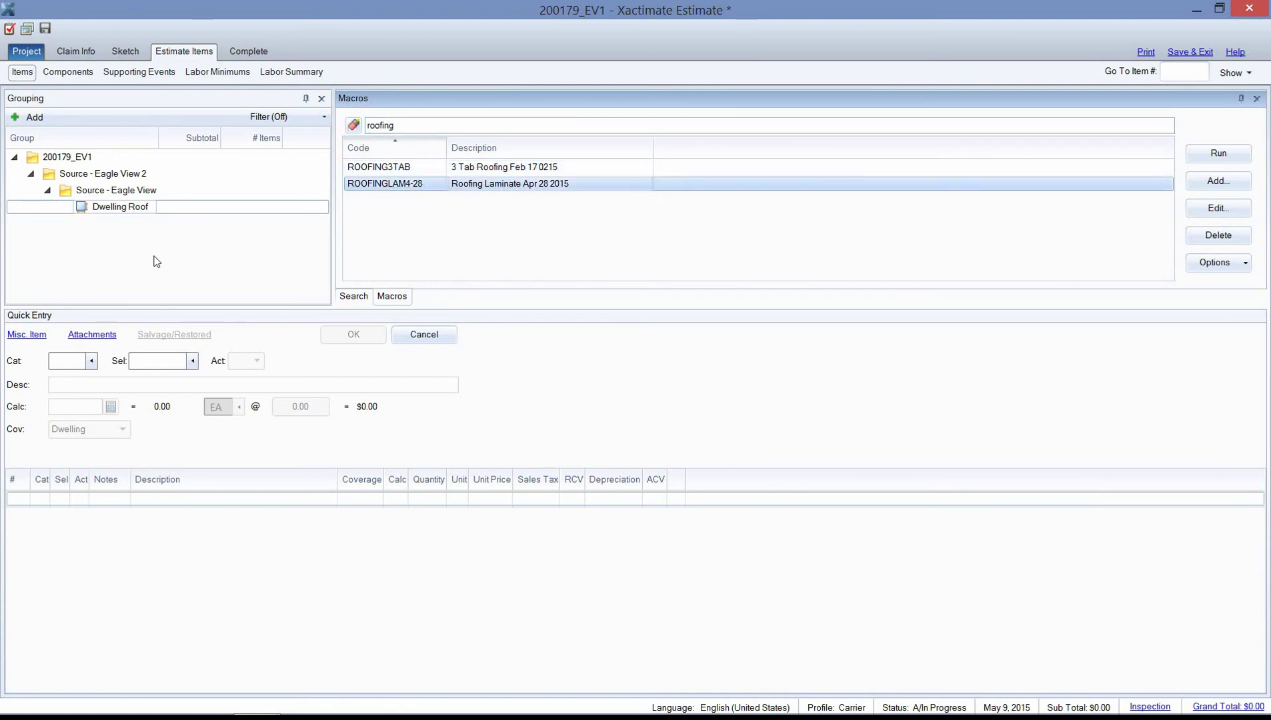
left_click(156, 261)
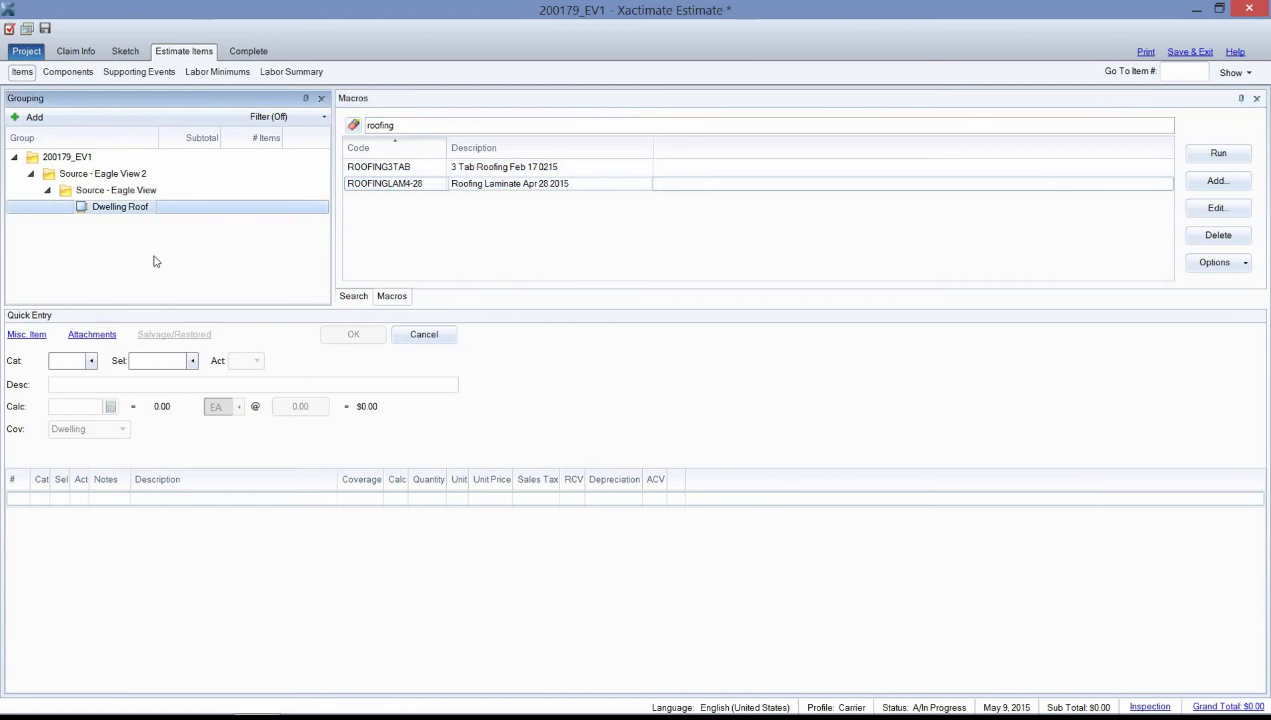
left_click(107, 174)
left_click(123, 212)
left_click(588, 230)
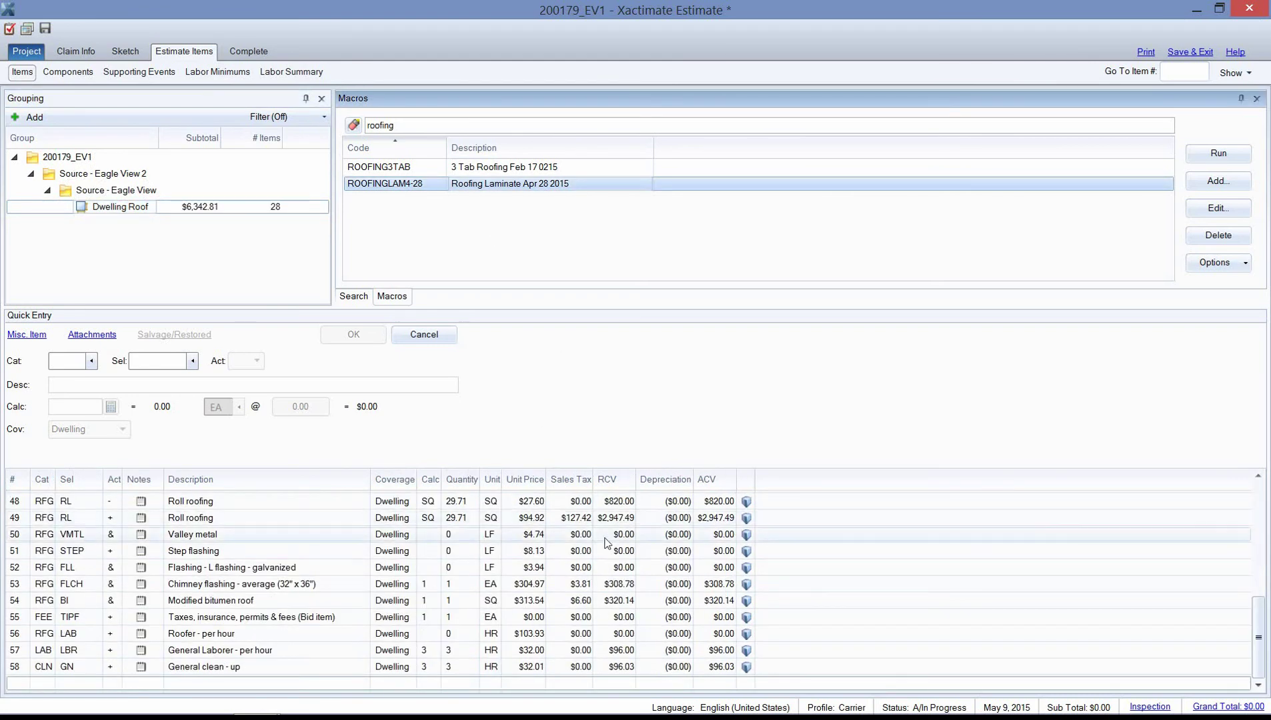
Step: Review the added roofing line items down to the Prime & paint roof vent line
scroll(650, 590, "up", 7)
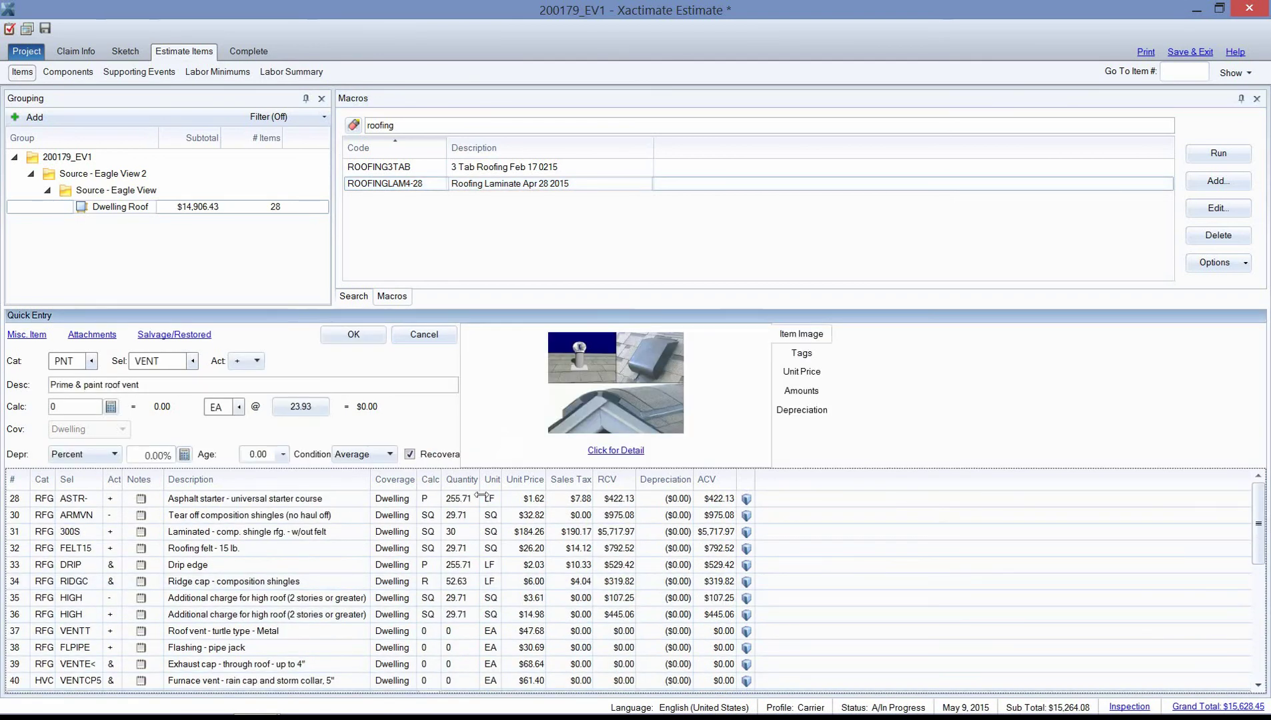
left_click(429, 505)
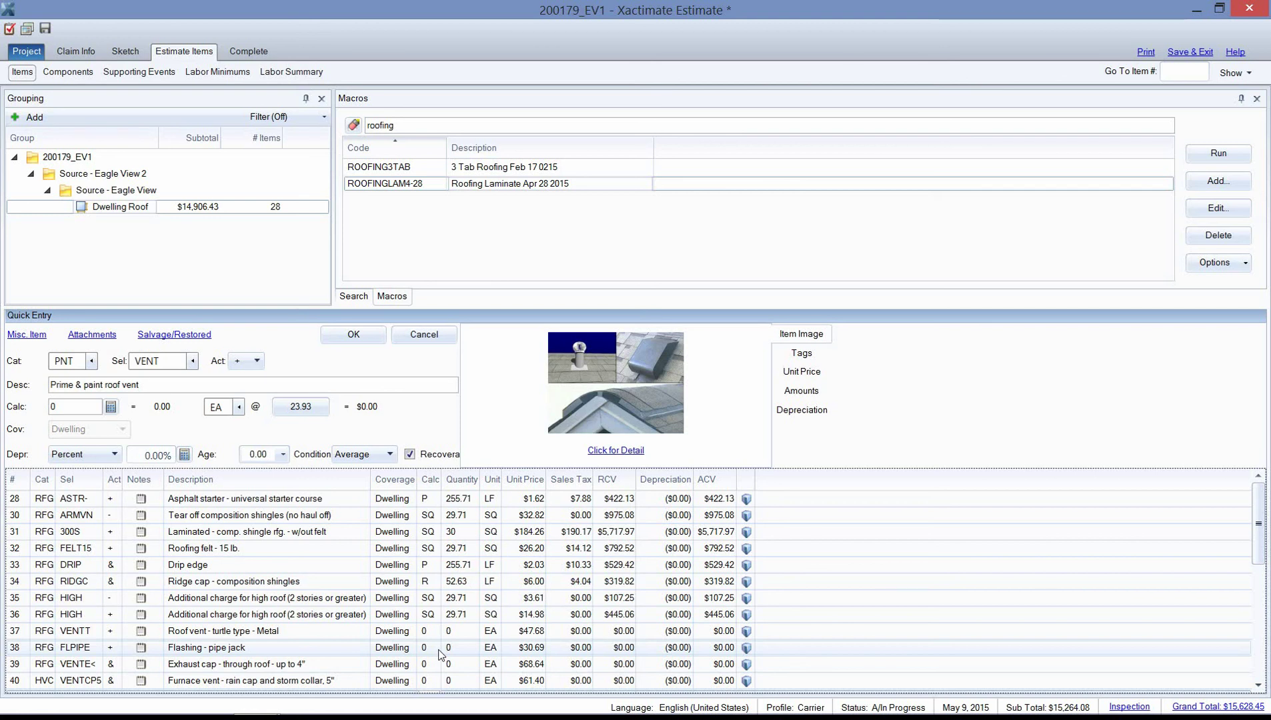
key("Down")
key("Down")
key("Down")
key("Down")
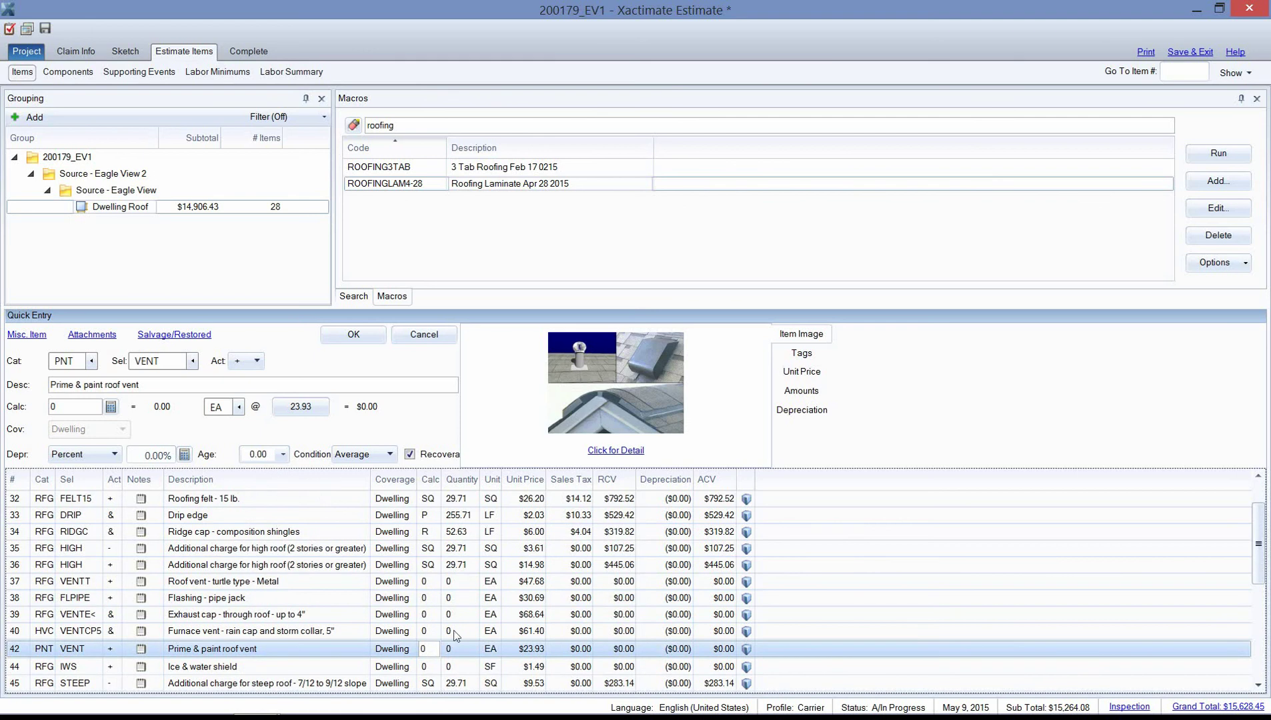
scroll(457, 634, "down", 3)
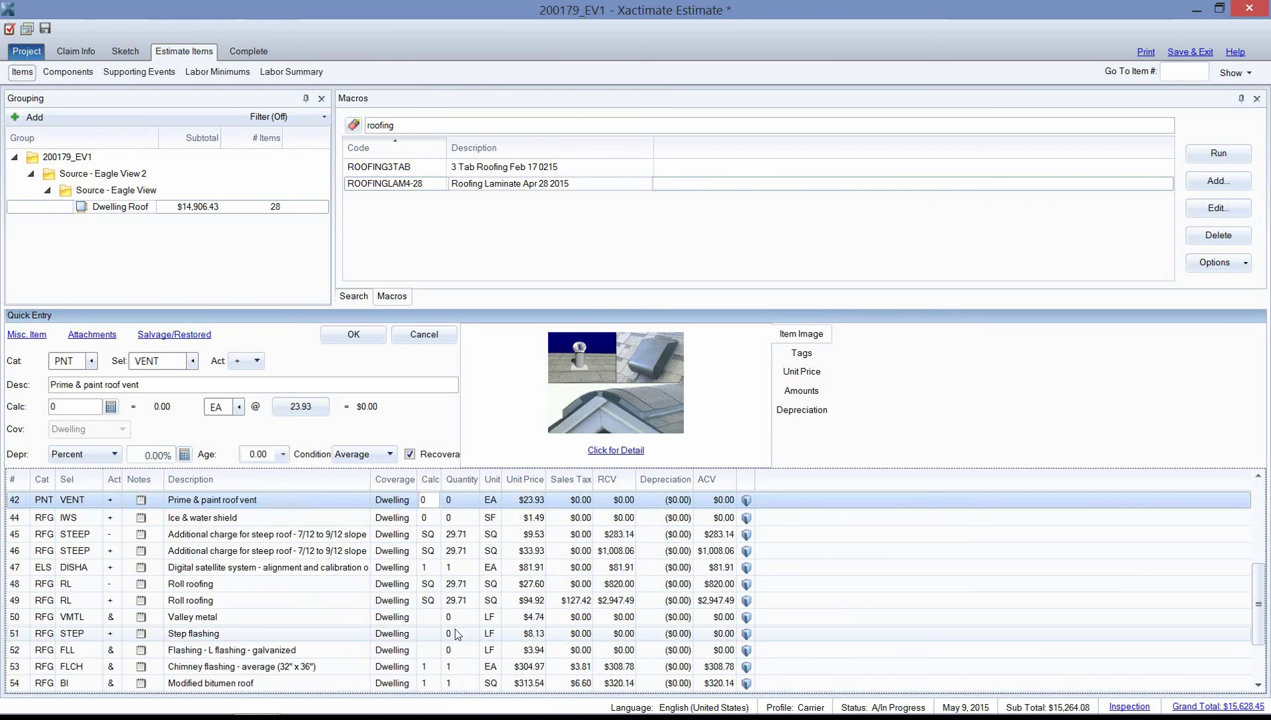